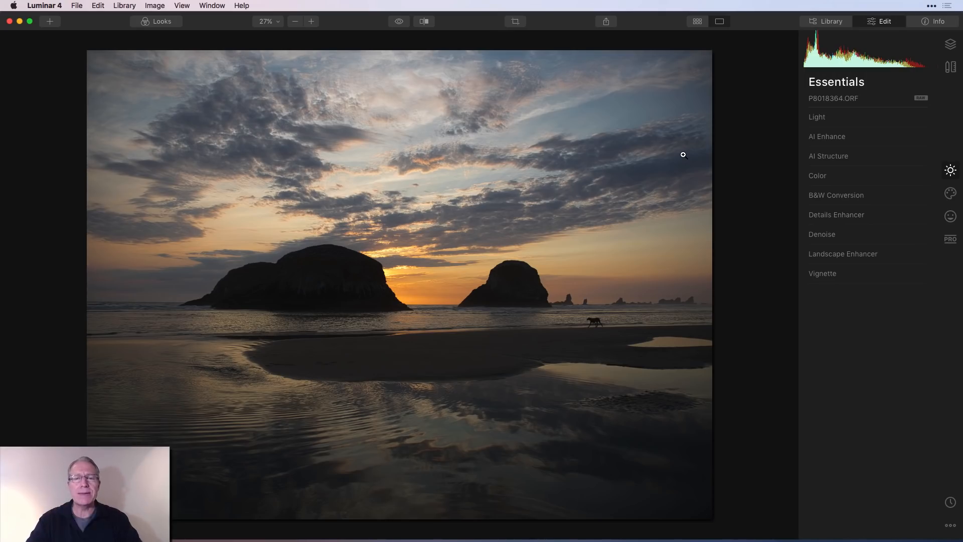
Step: Apply Look 5 to the base photo and compare it with the unedited original
click(160, 22)
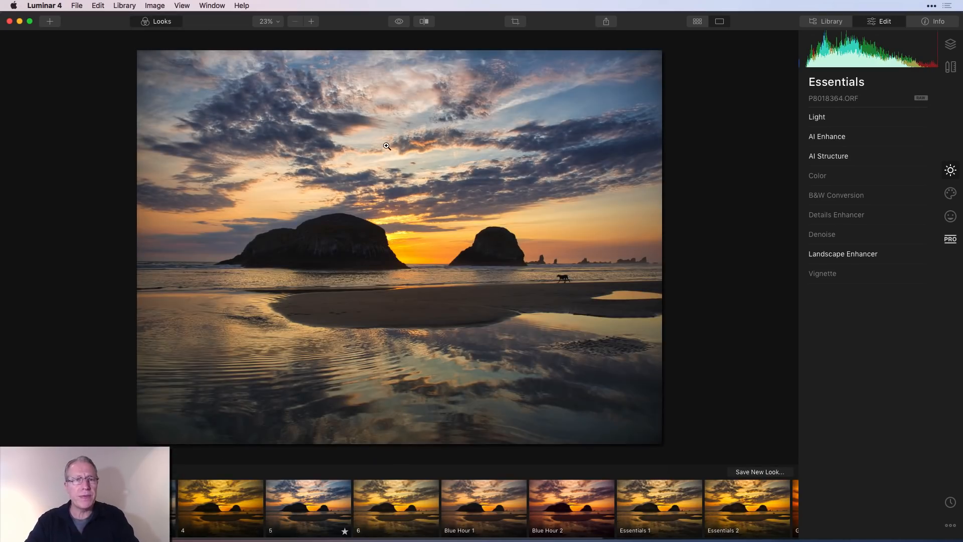
click(159, 22)
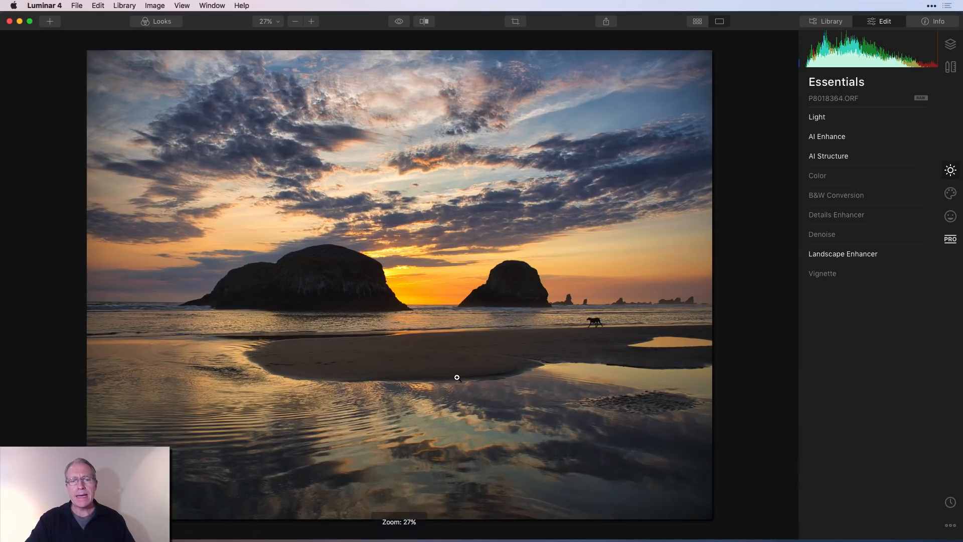
click(399, 22)
click(399, 22)
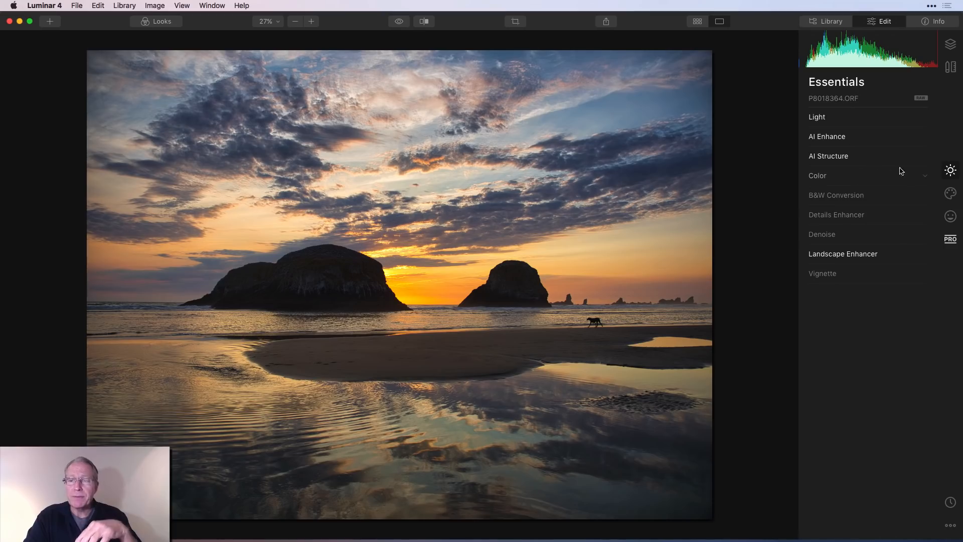
click(949, 243)
click(951, 170)
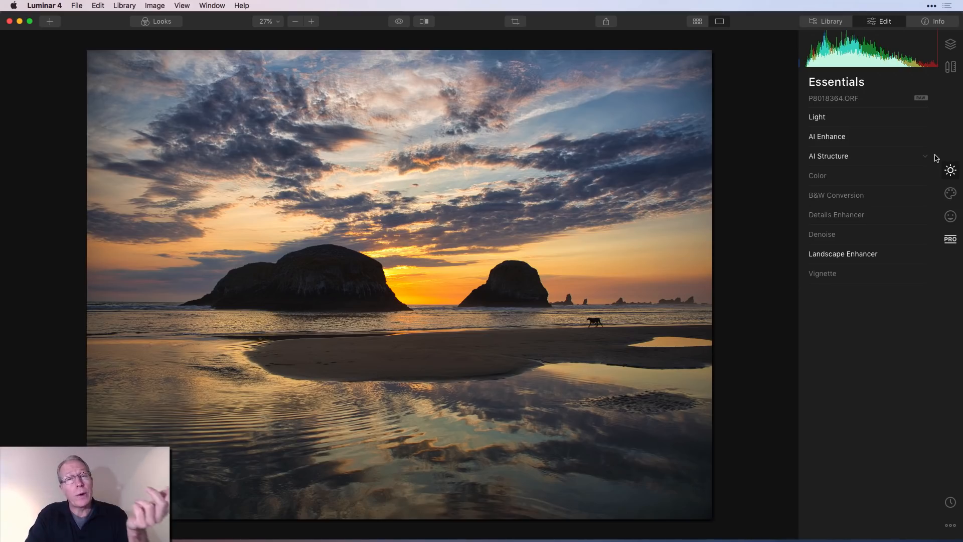
Step: Add a new adjustment layer above the base photo
click(952, 46)
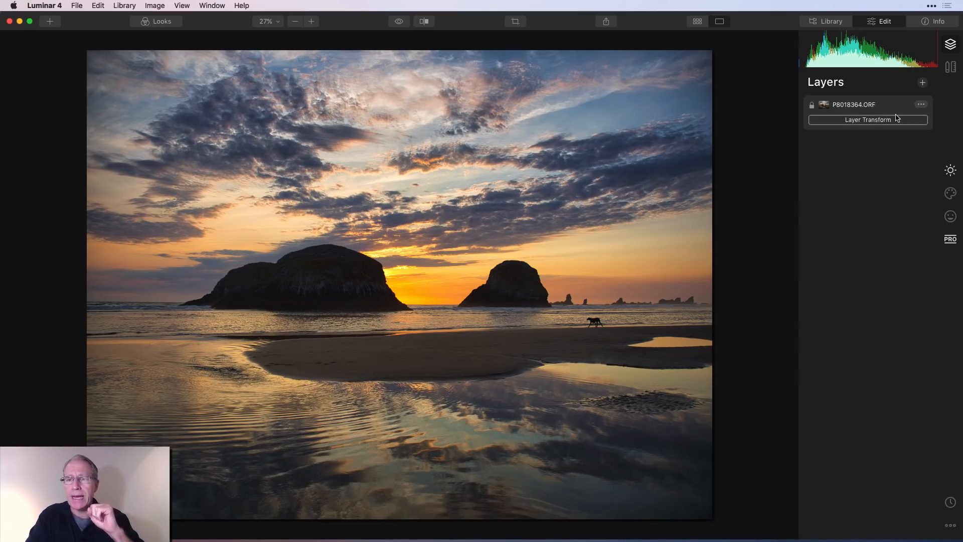
click(923, 83)
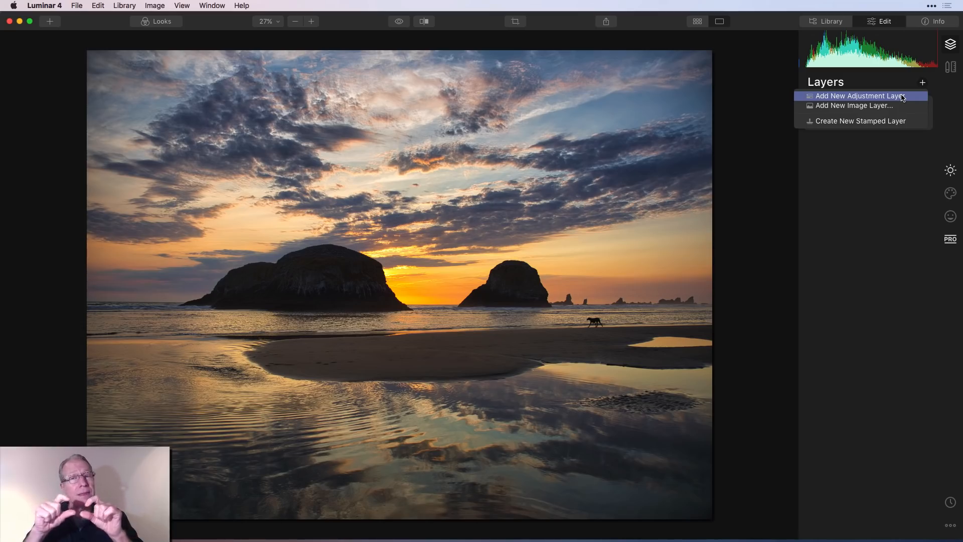
click(902, 98)
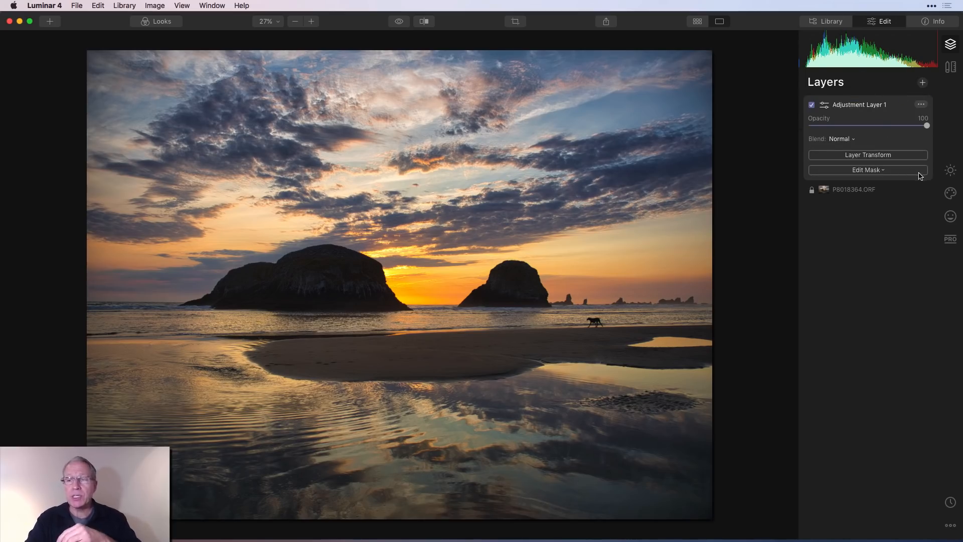
Step: Apply Look 5 to the new adjustment layer, then hide the Looks collection
click(950, 171)
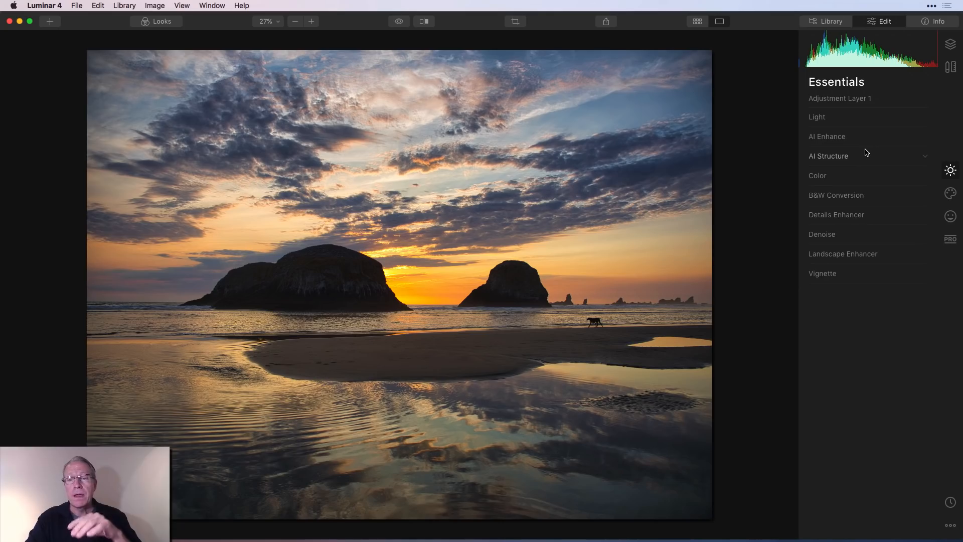
click(166, 23)
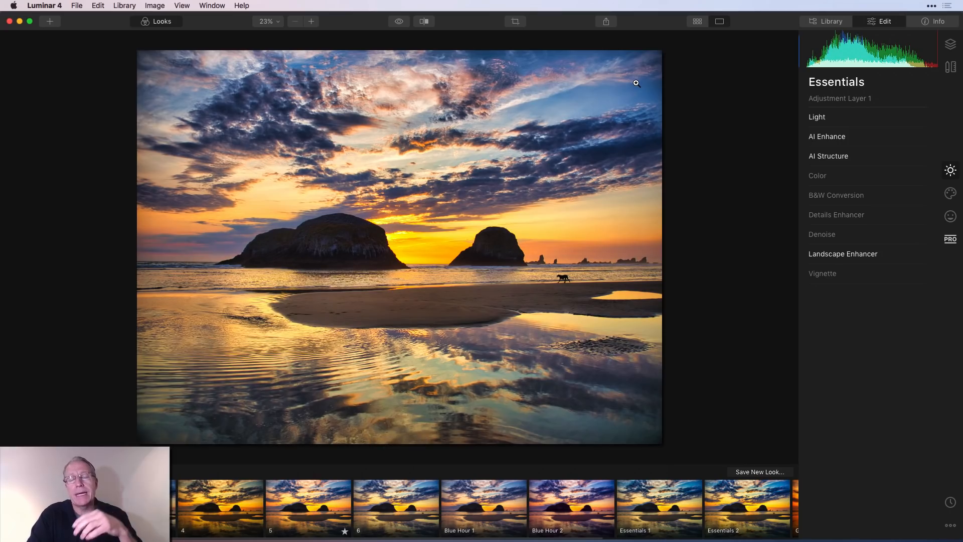
click(157, 21)
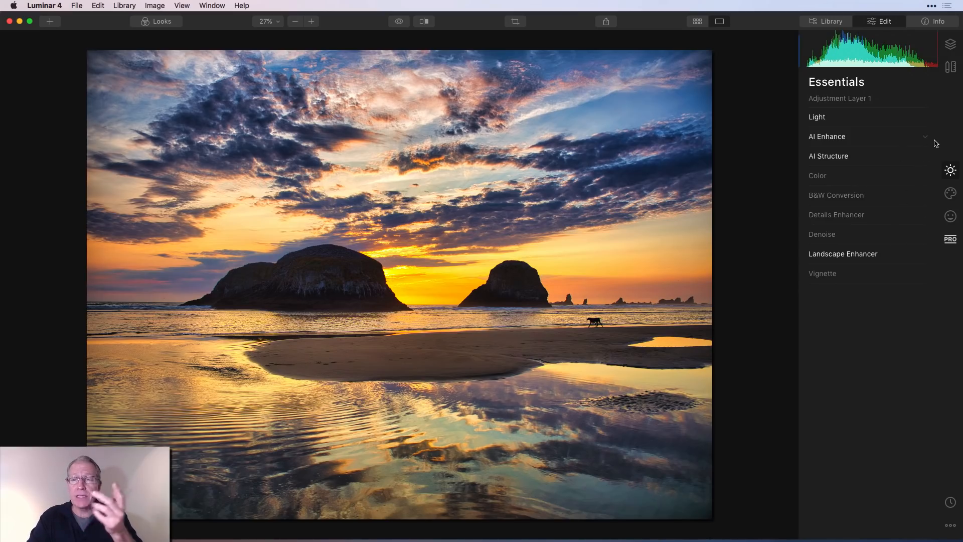
Step: Preview the adjustment layer at 0 and 100 opacity, and set its opacity to 50
click(949, 46)
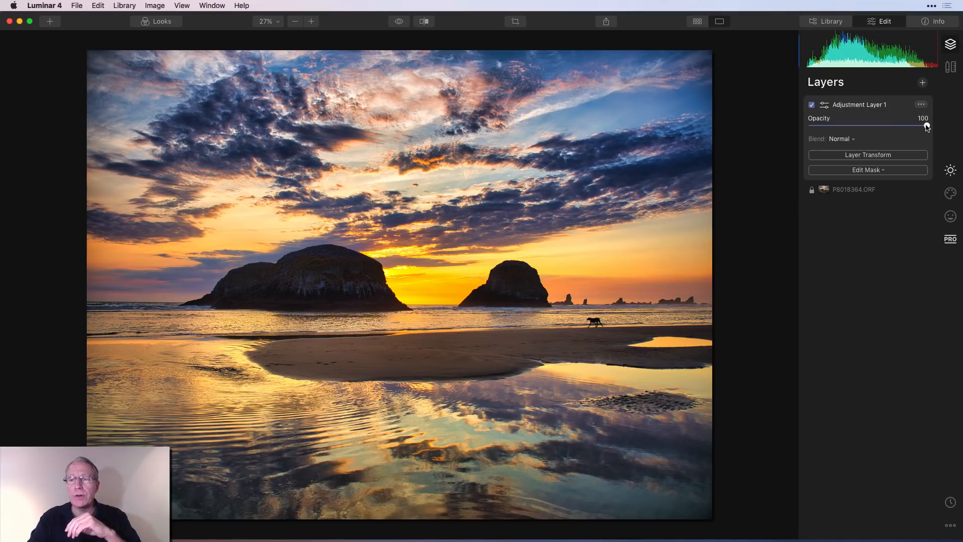
drag(927, 127, 789, 125)
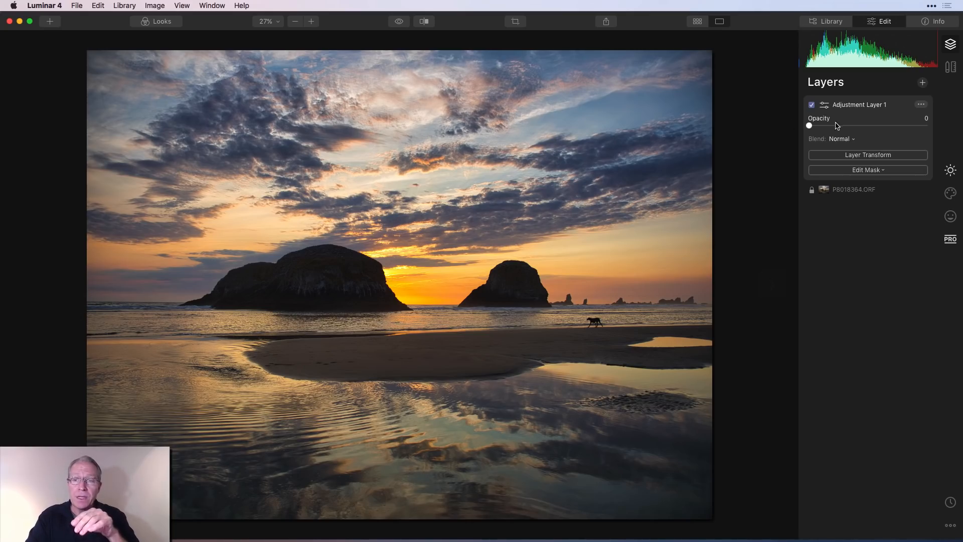
drag(809, 125, 927, 125)
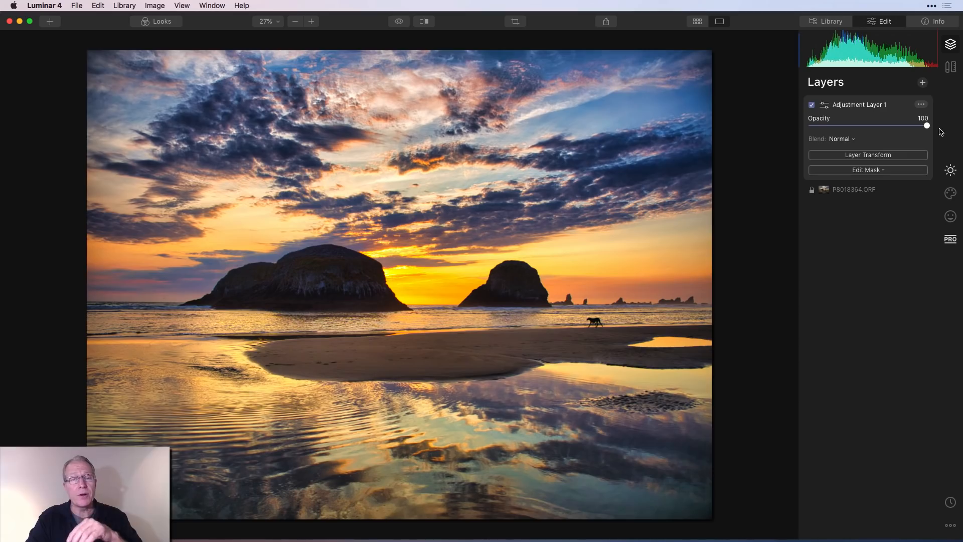
drag(927, 125, 871, 124)
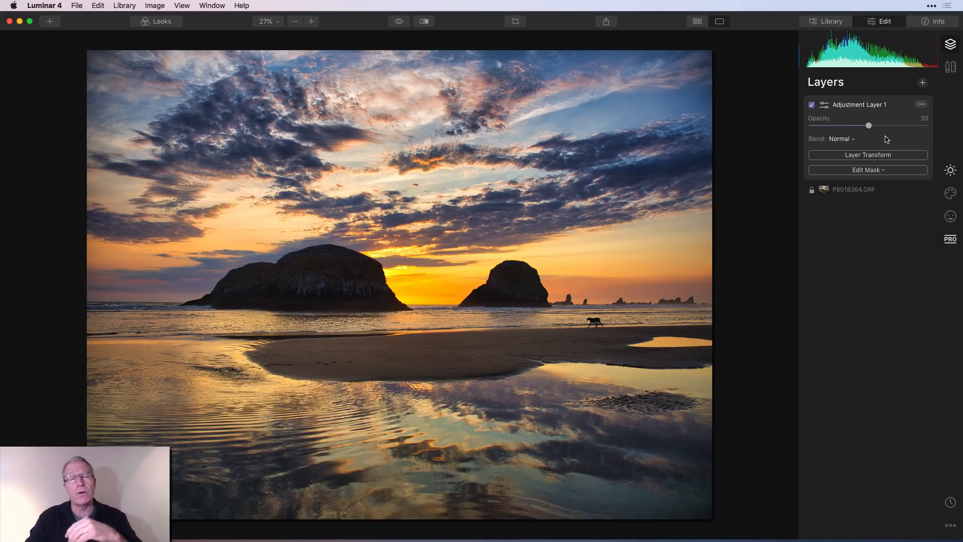
click(922, 83)
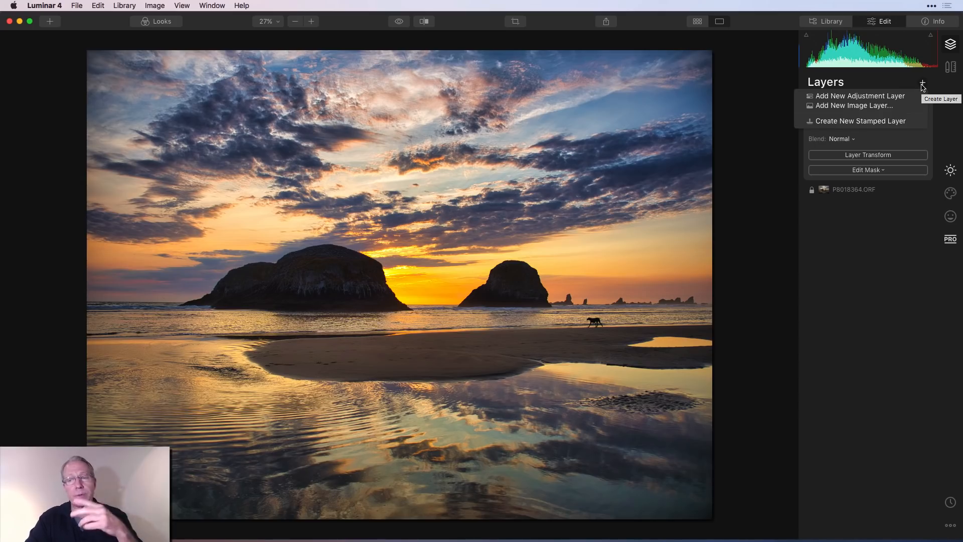
click(903, 83)
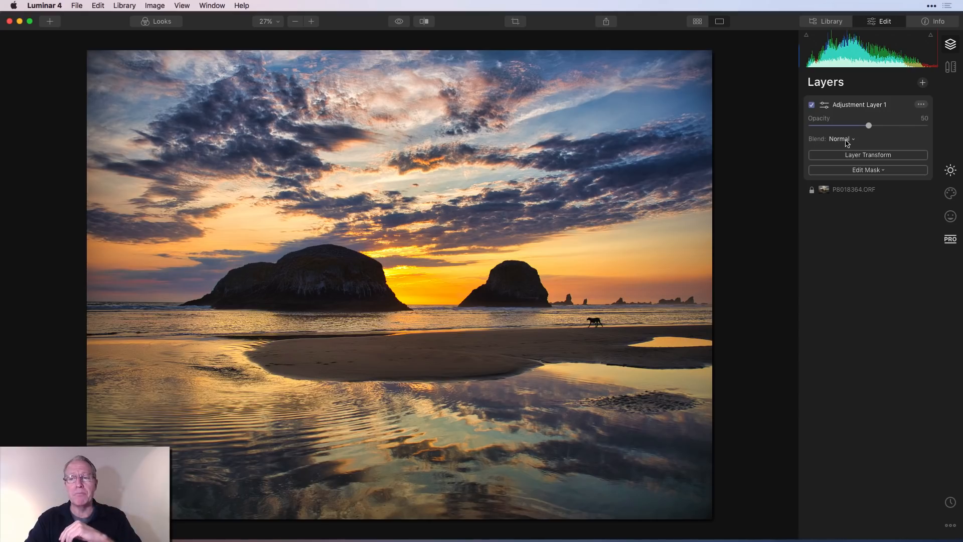
Step: Set the adjustment layer's blend mode to Lighten and its opacity to 66
click(846, 140)
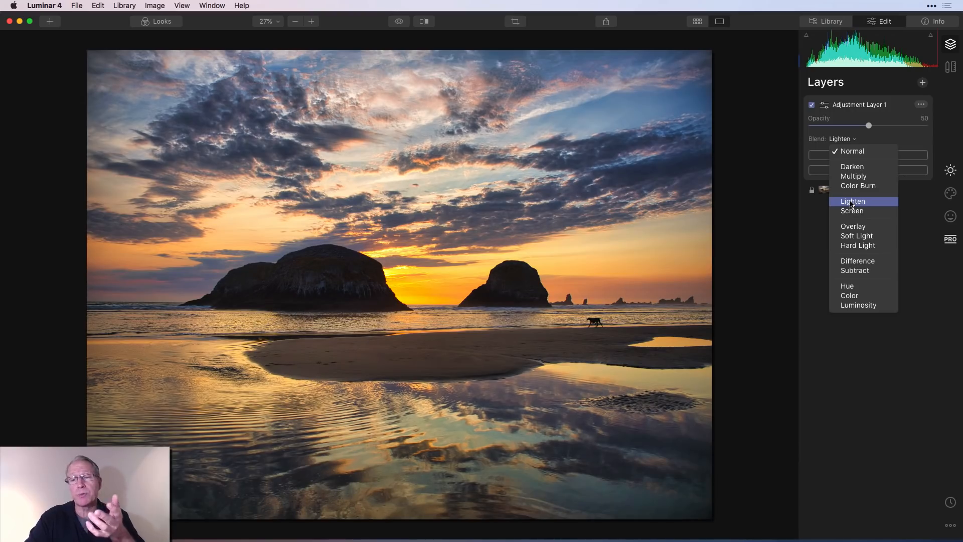
click(851, 202)
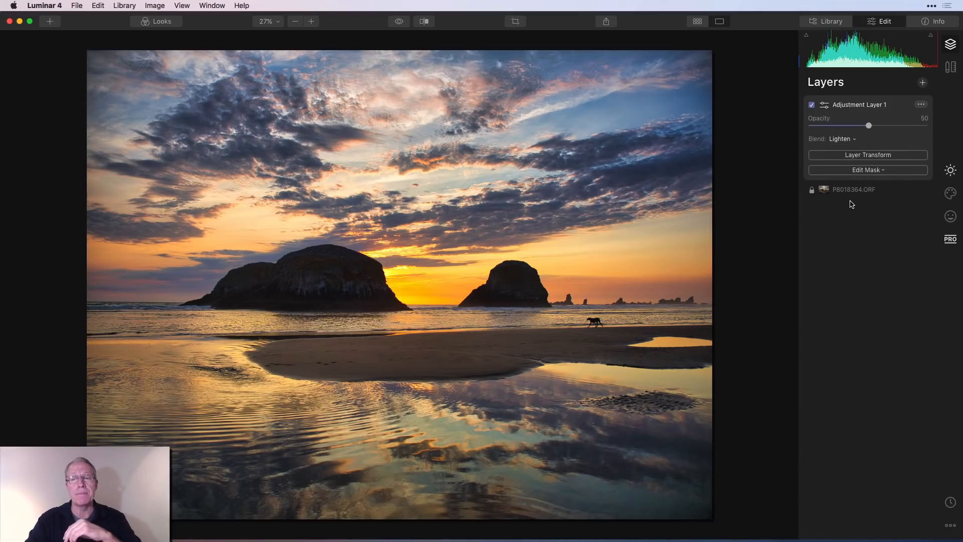
drag(869, 125, 890, 128)
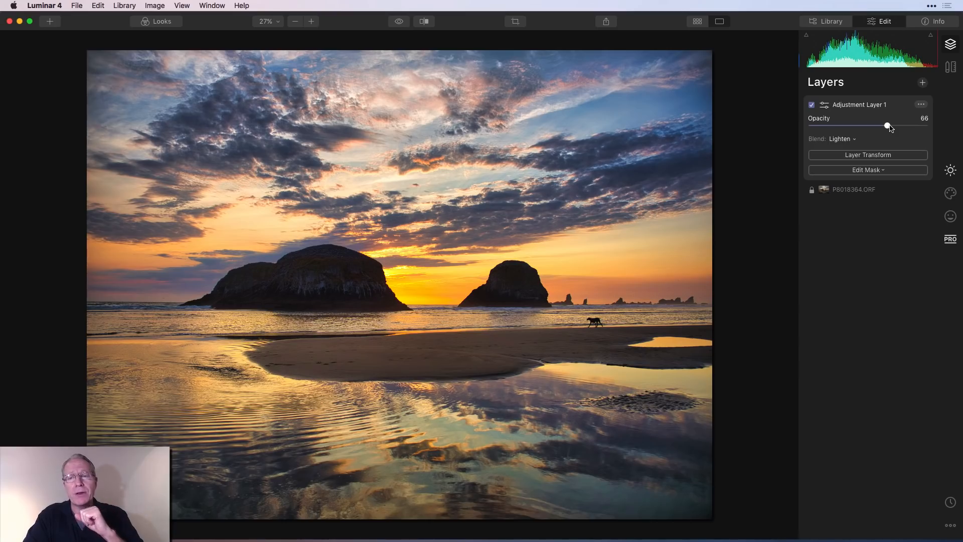
Step: Try resizing the adjustment layer from its upper edge with Layer Transform, and reset the transform
click(882, 159)
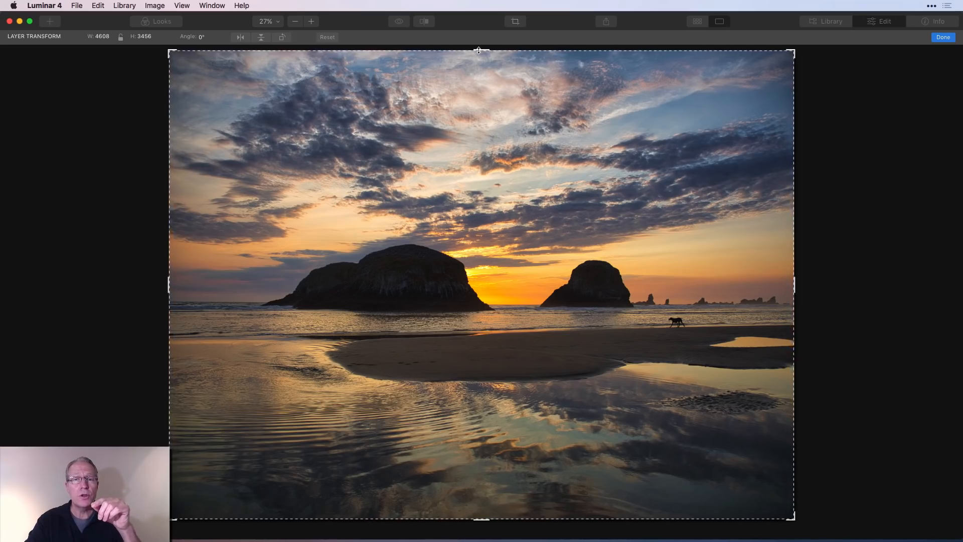
mouse_move(481, 50)
mouse_down()
mouse_move(477, 136)
mouse_move(476, 56)
mouse_up()
click(327, 37)
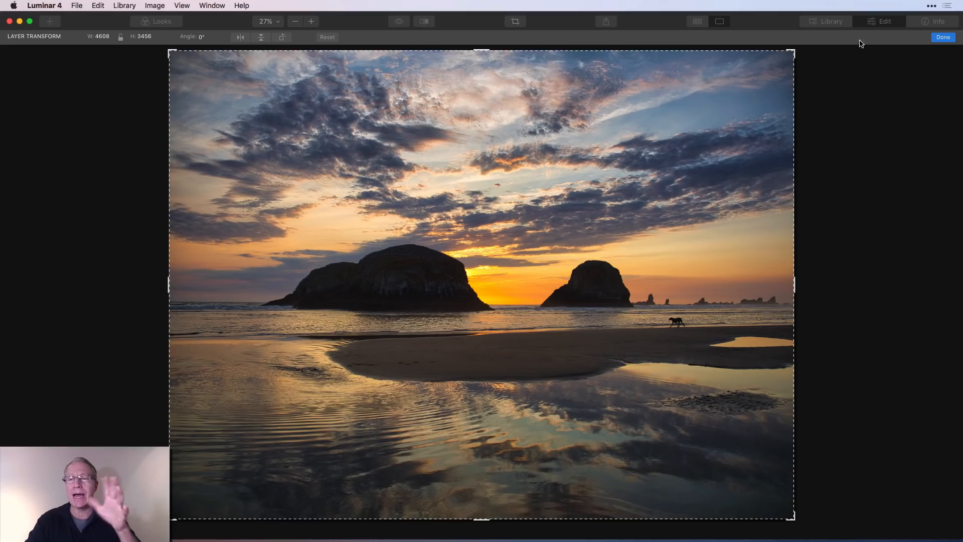
click(942, 37)
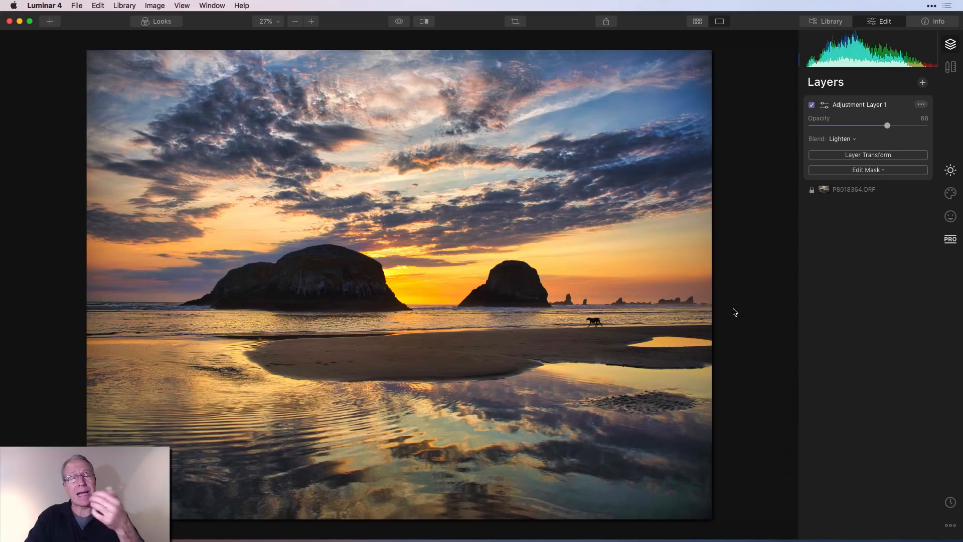
Step: Toggle the adjustment layer's visibility off and on twice to compare the photo with and without its effect
click(812, 105)
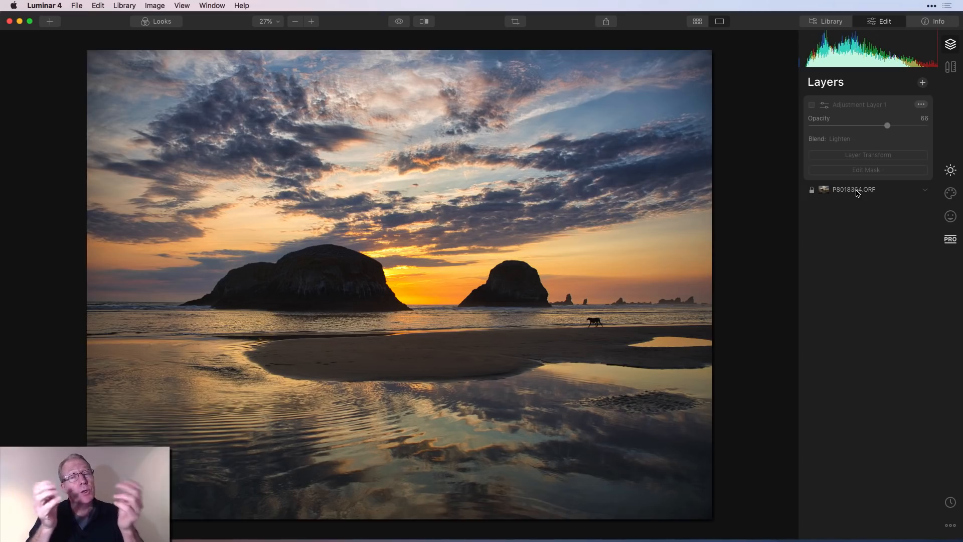
click(812, 105)
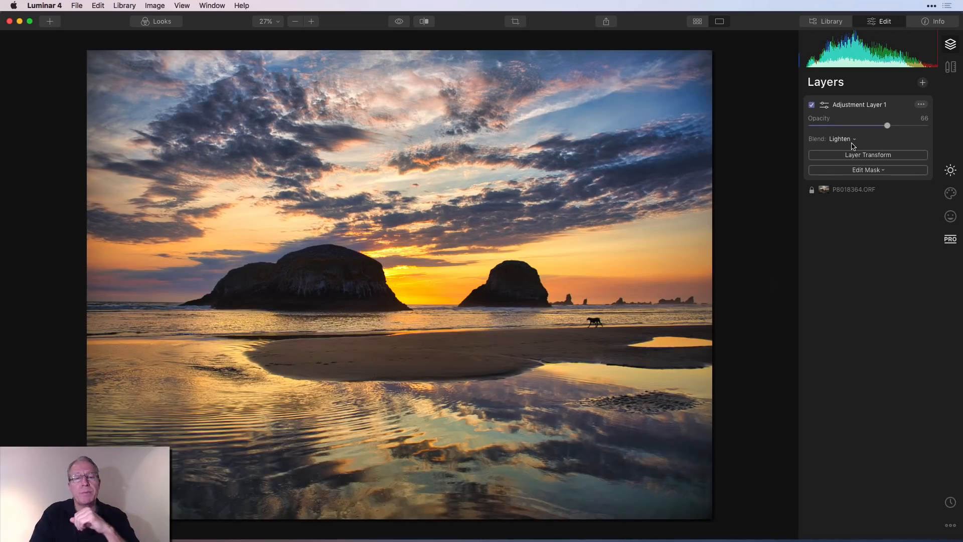
click(811, 105)
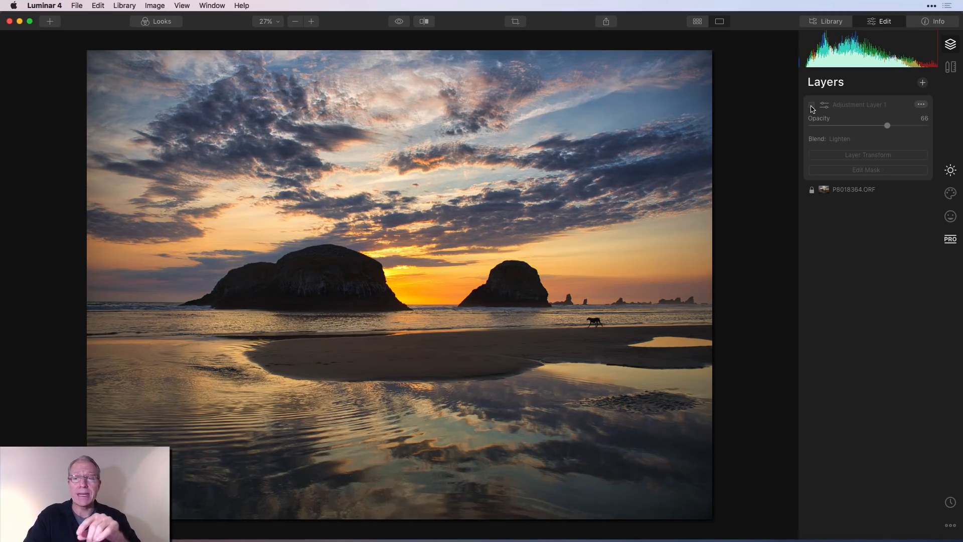
click(812, 105)
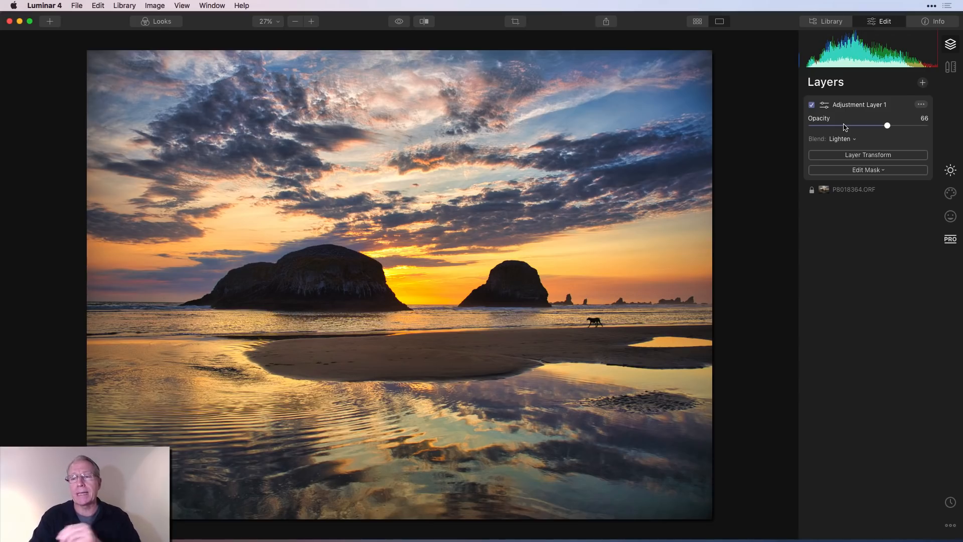
Step: Create a stamped layer above the adjustment layer, and toggle its visibility off and on
click(922, 83)
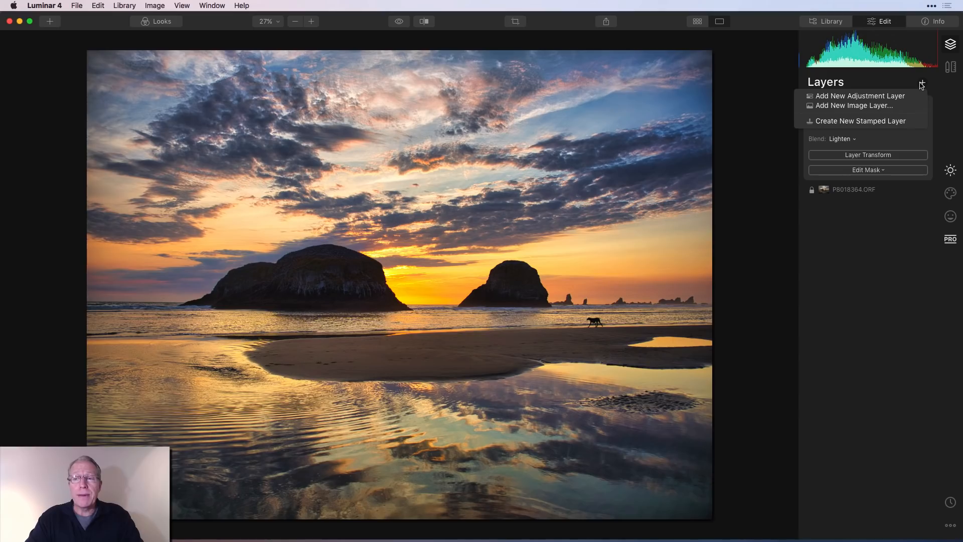
click(778, 135)
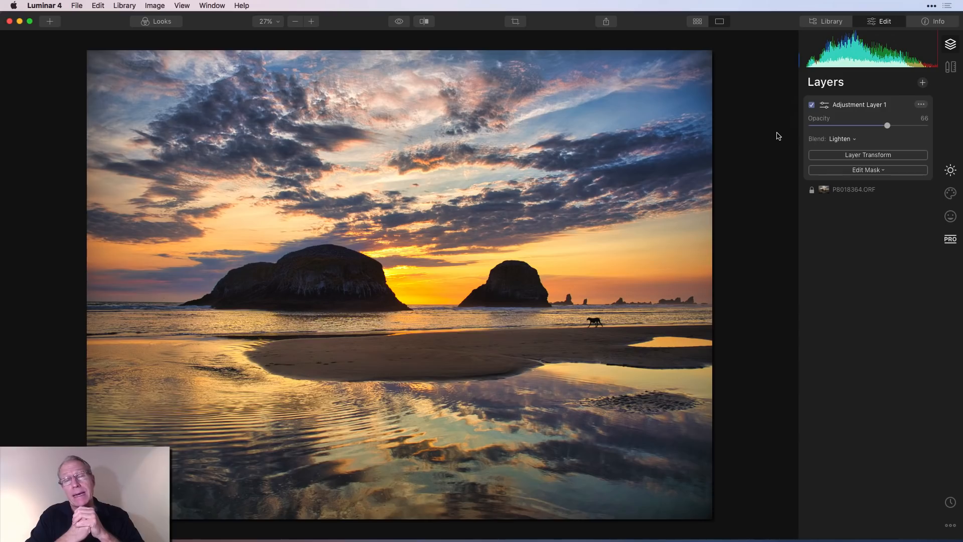
click(923, 84)
click(853, 123)
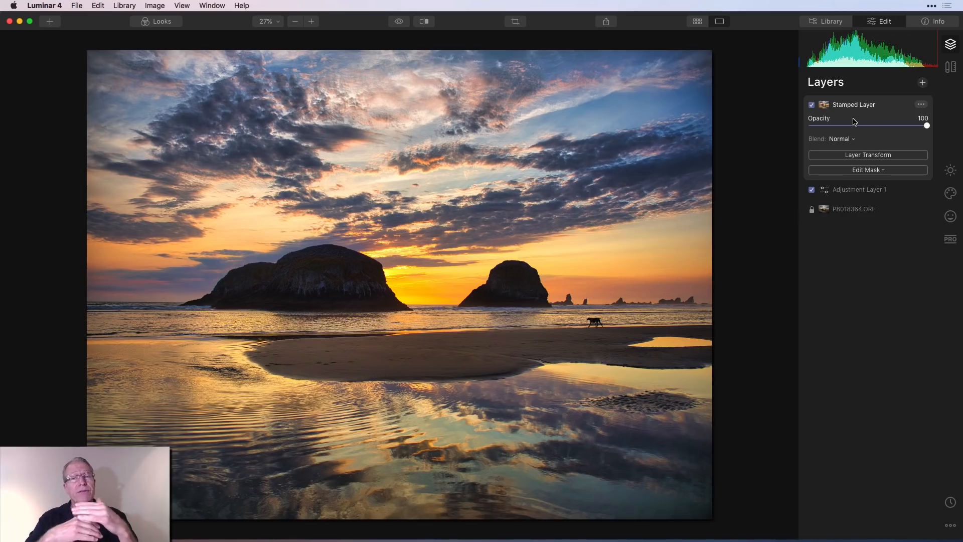
click(813, 105)
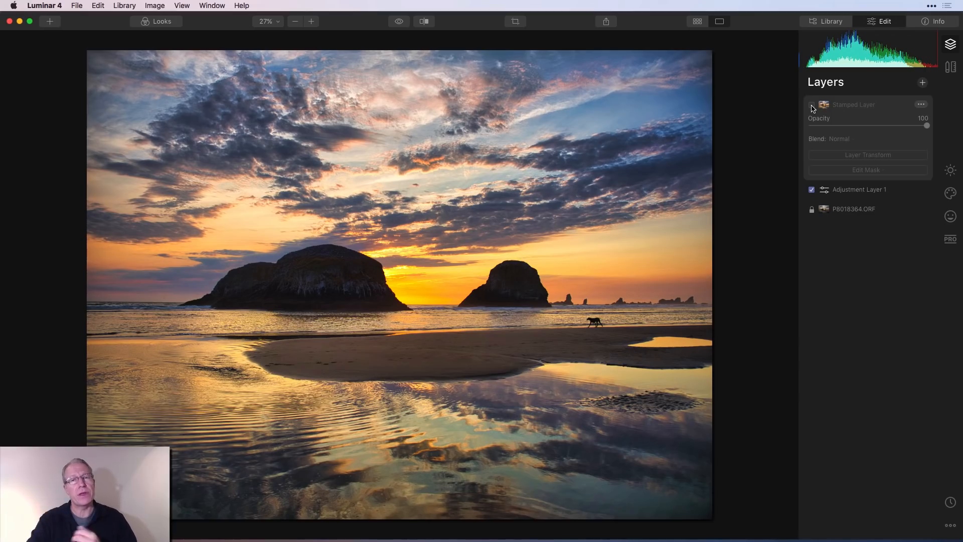
click(812, 104)
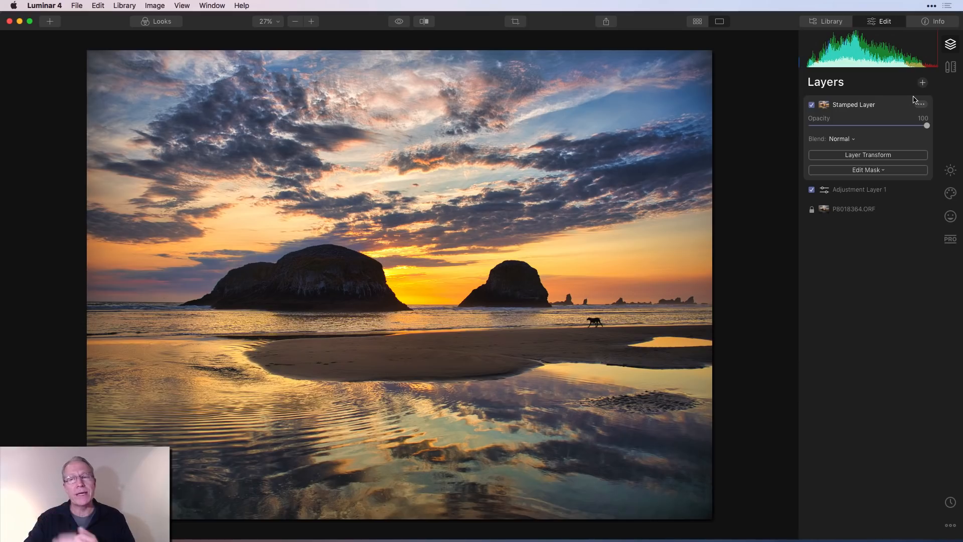
Step: Delete the stamped layer from the layer stack
click(923, 83)
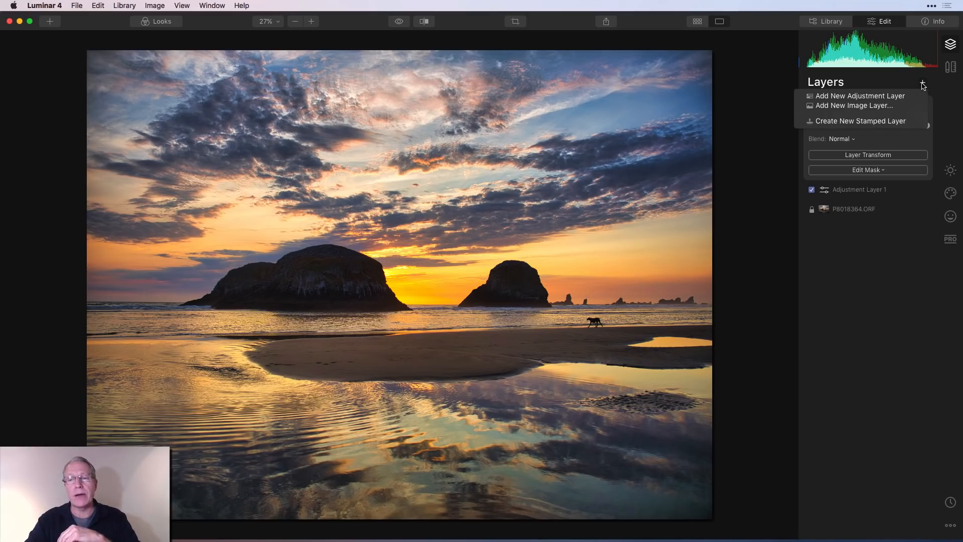
click(898, 84)
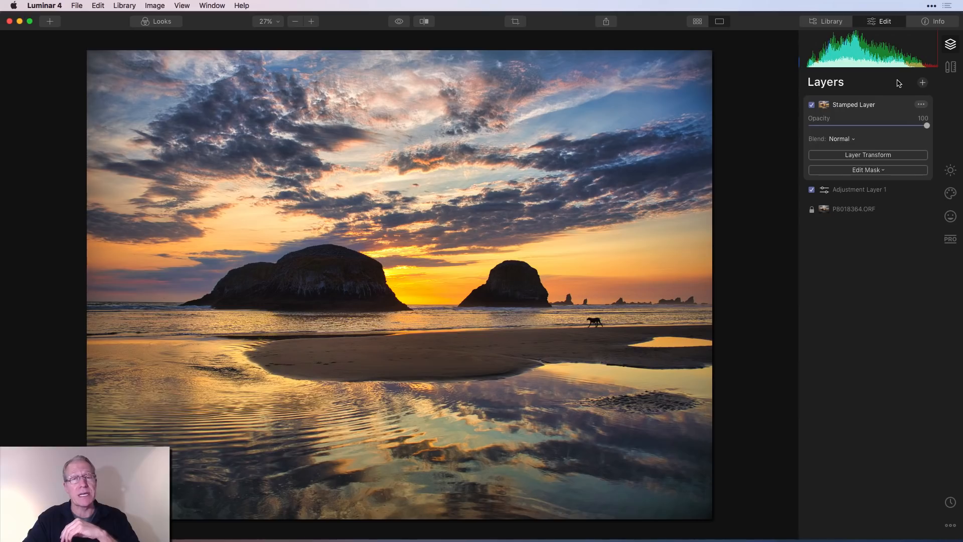
click(922, 105)
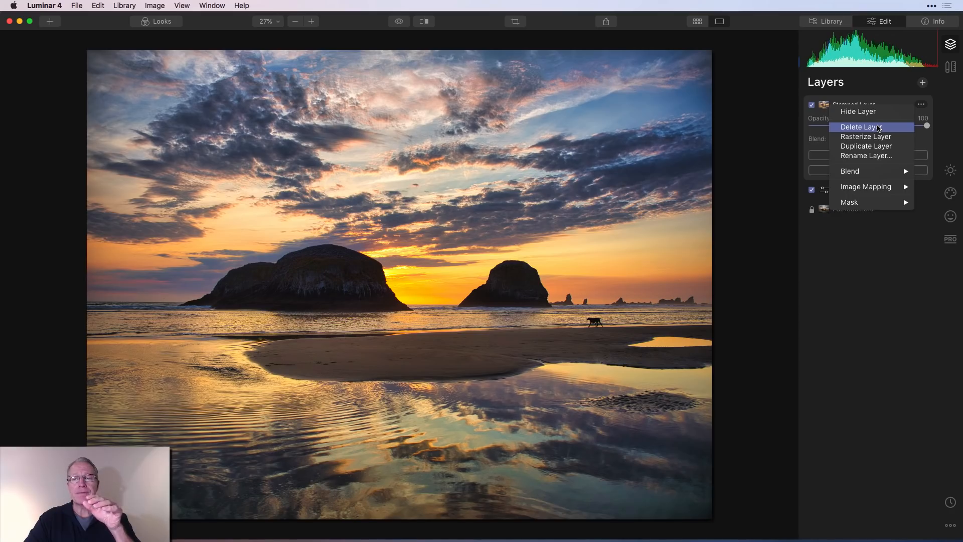
click(879, 127)
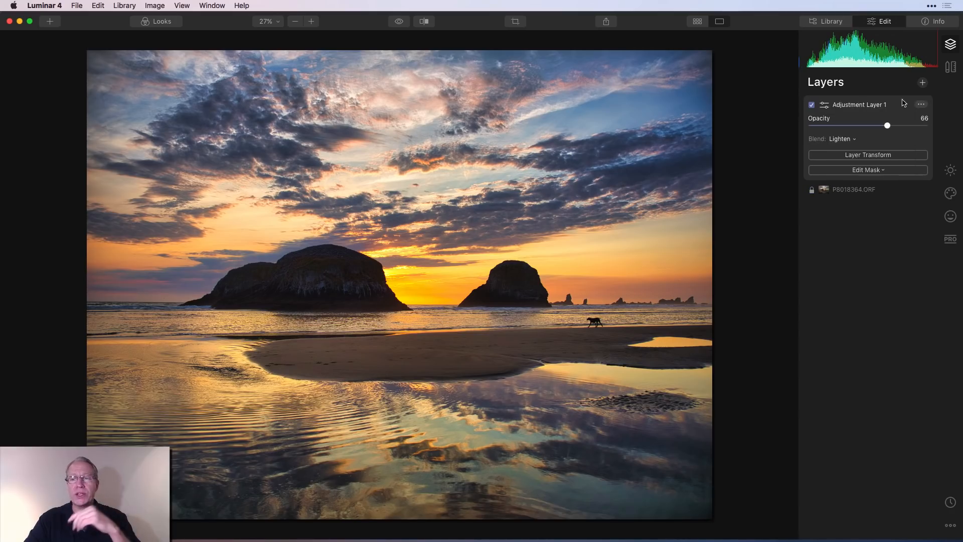
Step: Add a second adjustment layer on top of the stack and apply the Mystical filter to it with an Amount of 25
click(922, 84)
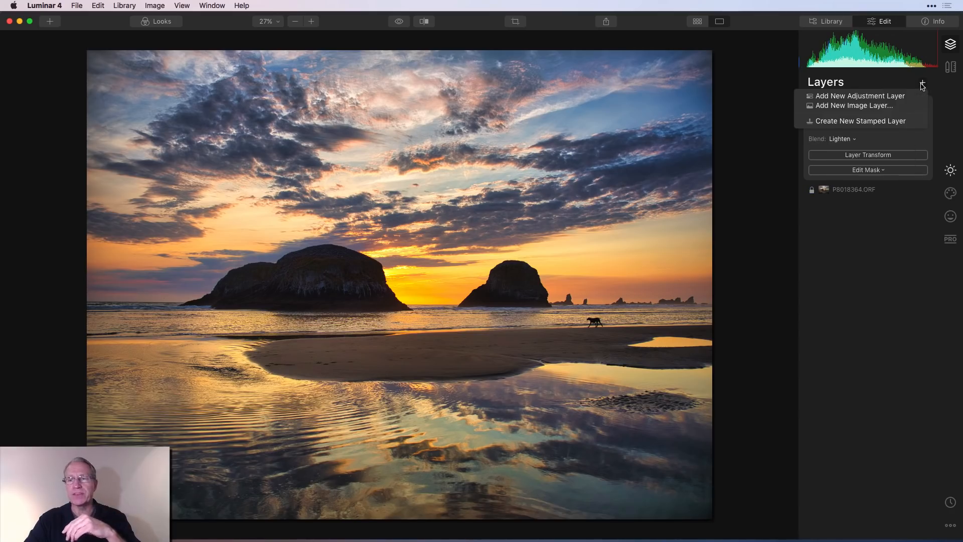
click(888, 95)
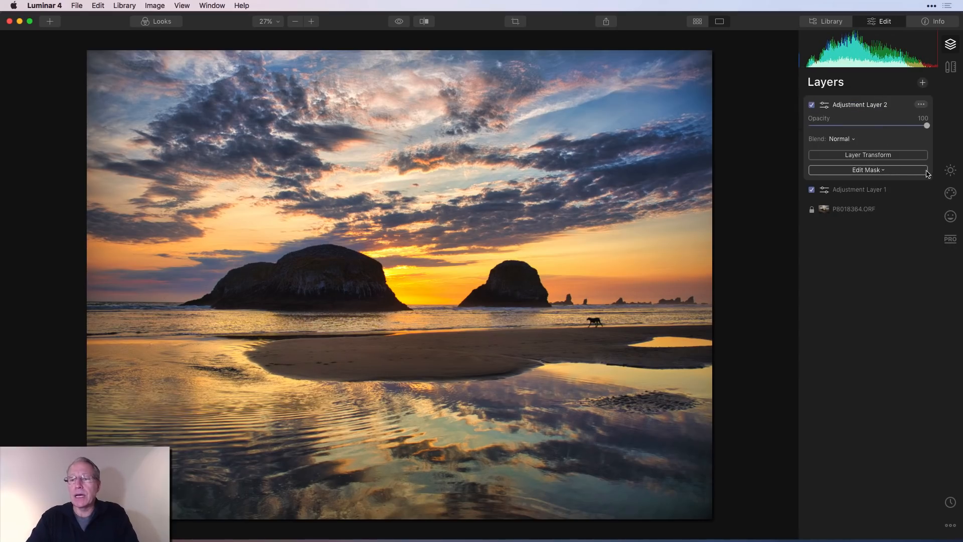
click(951, 171)
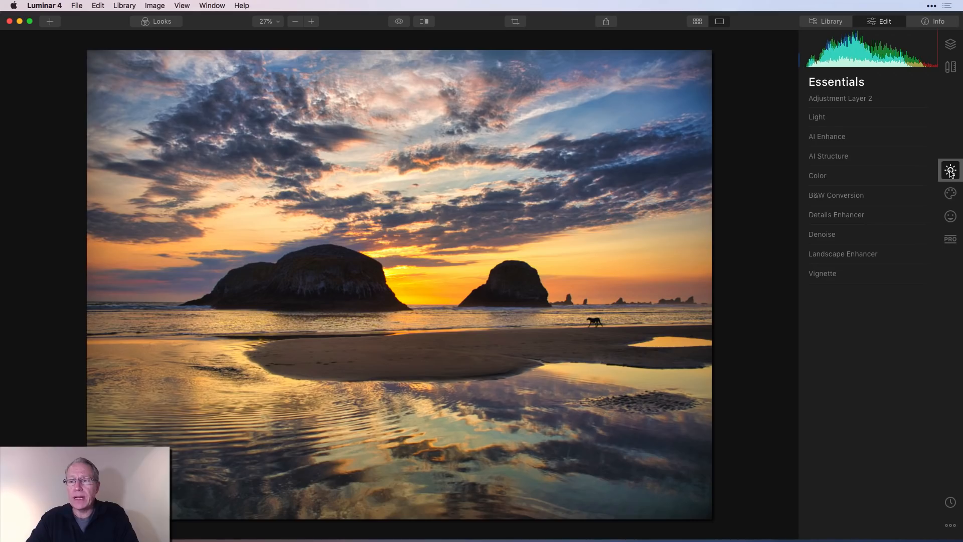
click(950, 193)
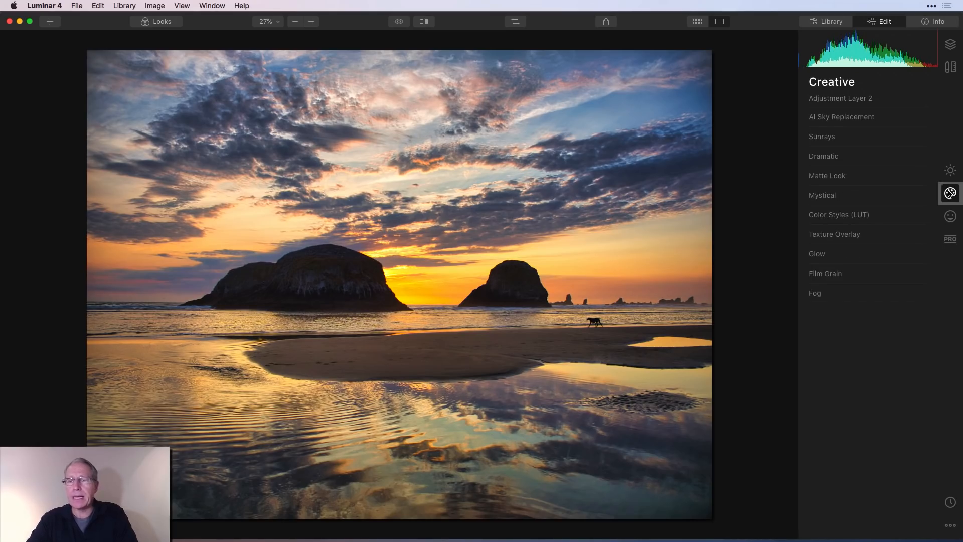
click(828, 200)
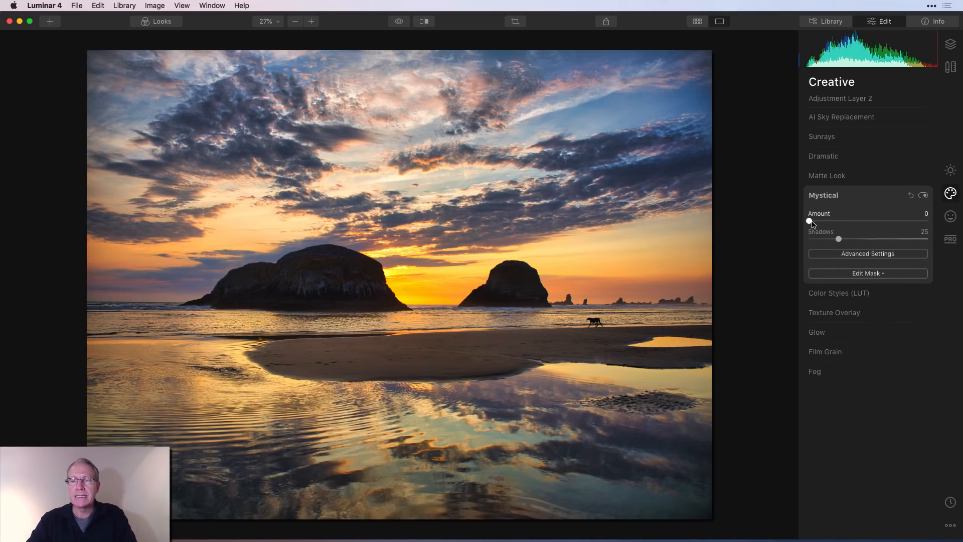
drag(810, 221, 841, 224)
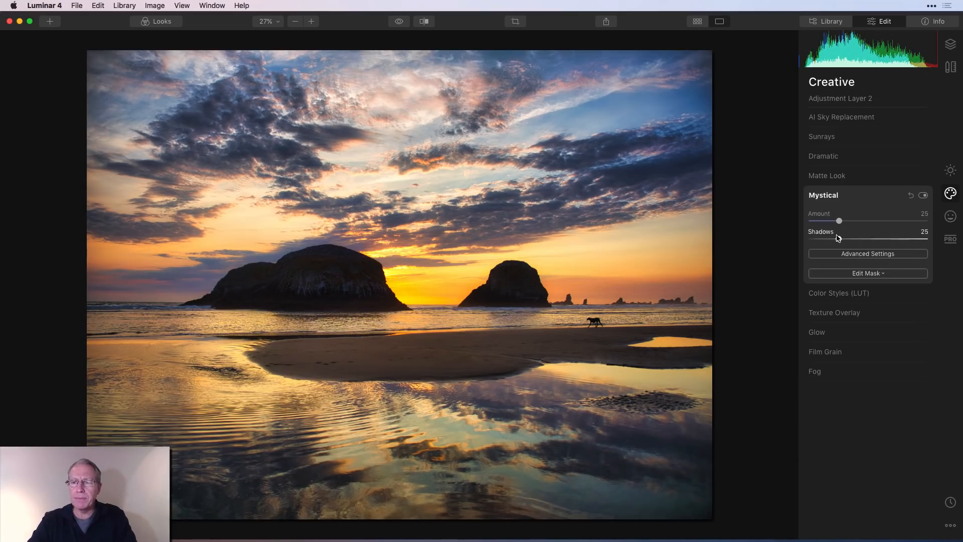
Step: Apply the Orton Effect to the new adjustment layer with an Amount of 33, and collapse the Orton Effect and Mystical settings
click(951, 216)
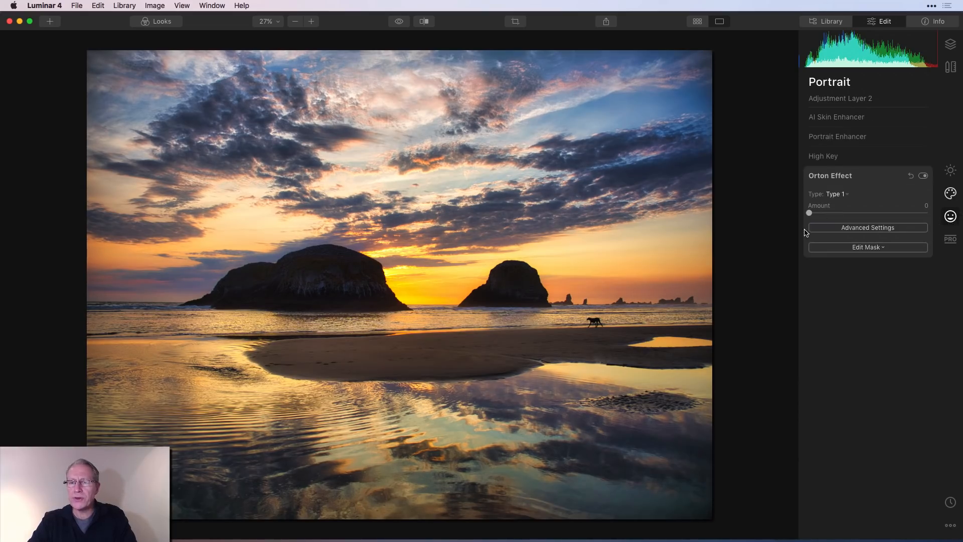
drag(809, 213, 850, 213)
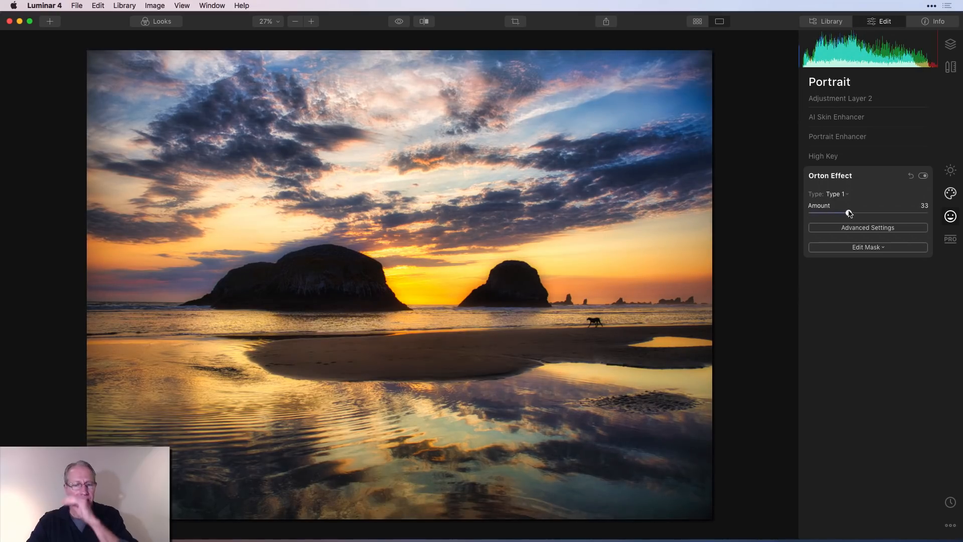
click(872, 178)
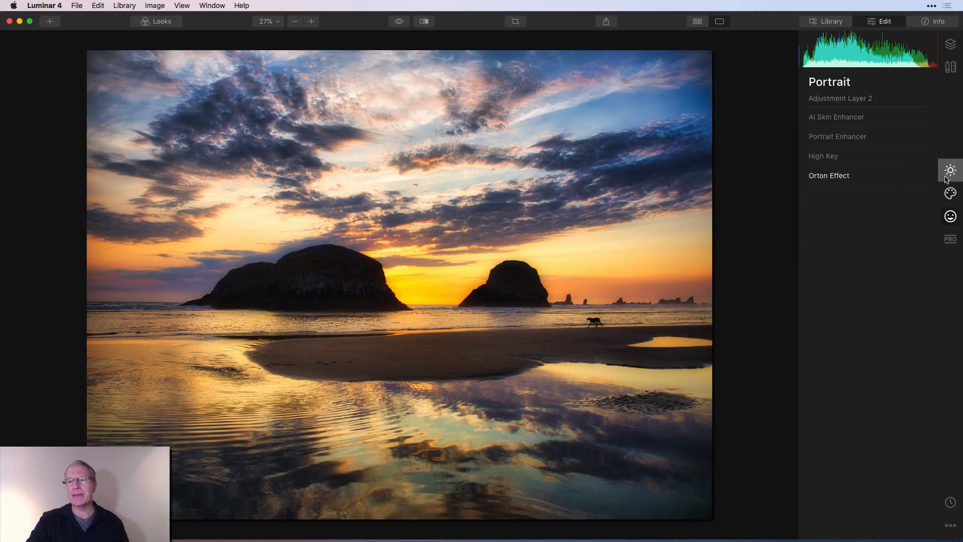
click(951, 195)
click(866, 196)
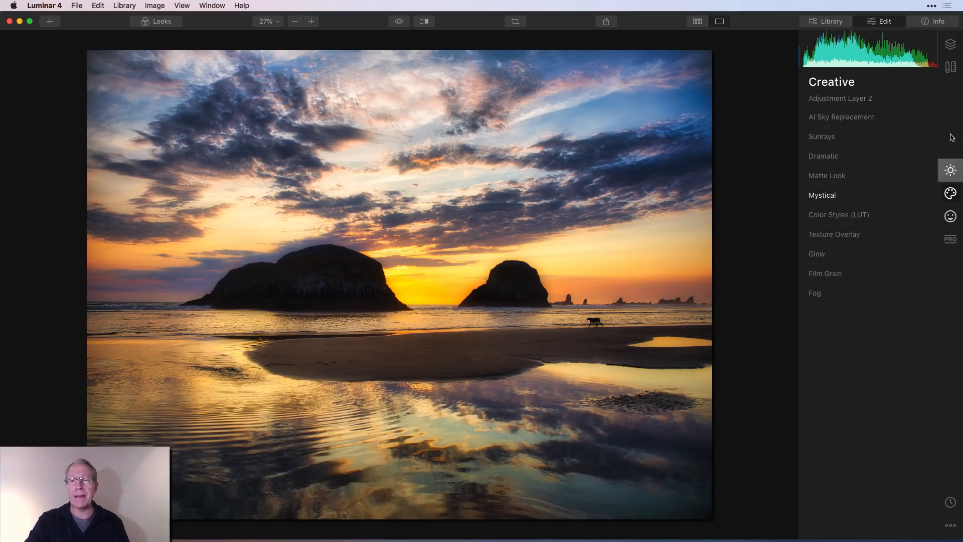
Step: Rename the upper adjustment layer as "Mystical Orton"
click(951, 44)
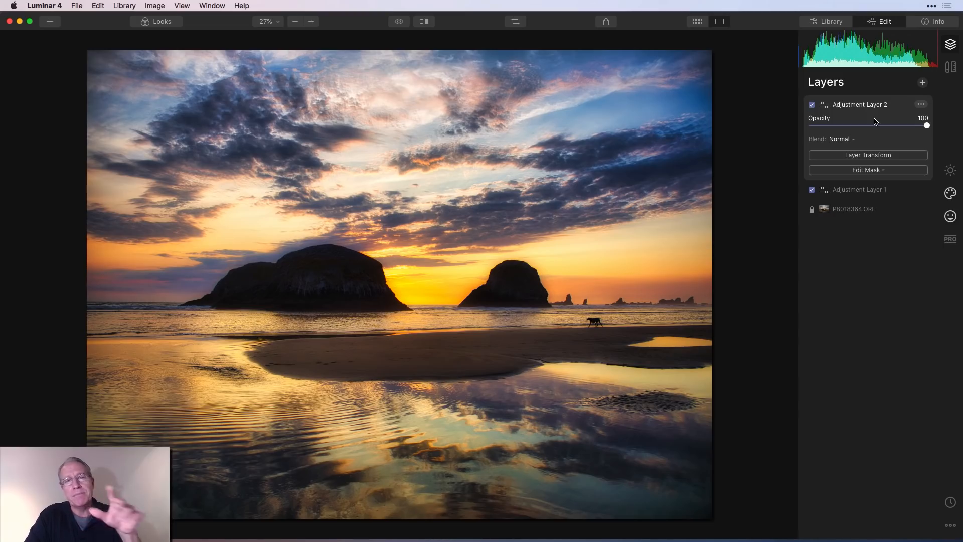
click(921, 105)
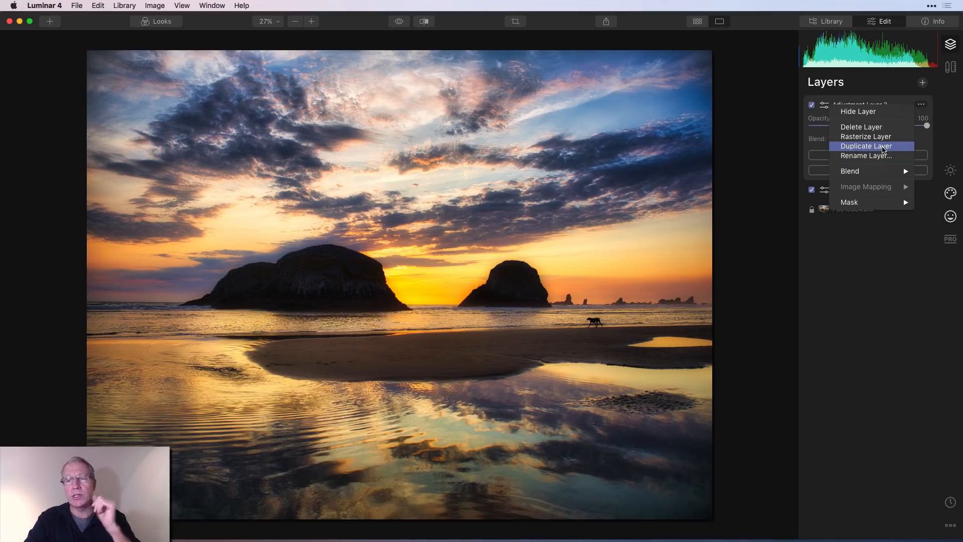
click(882, 157)
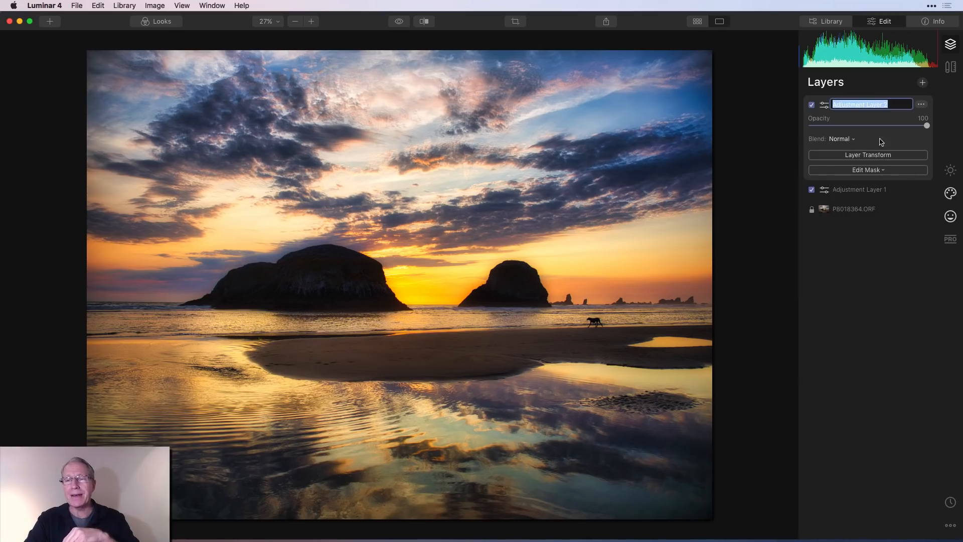
text(My)
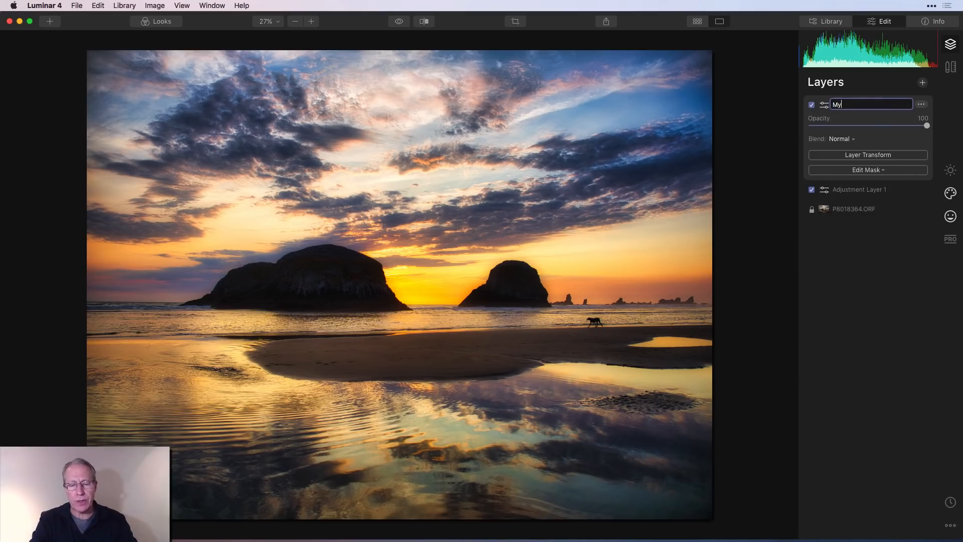
text(stical Orton)
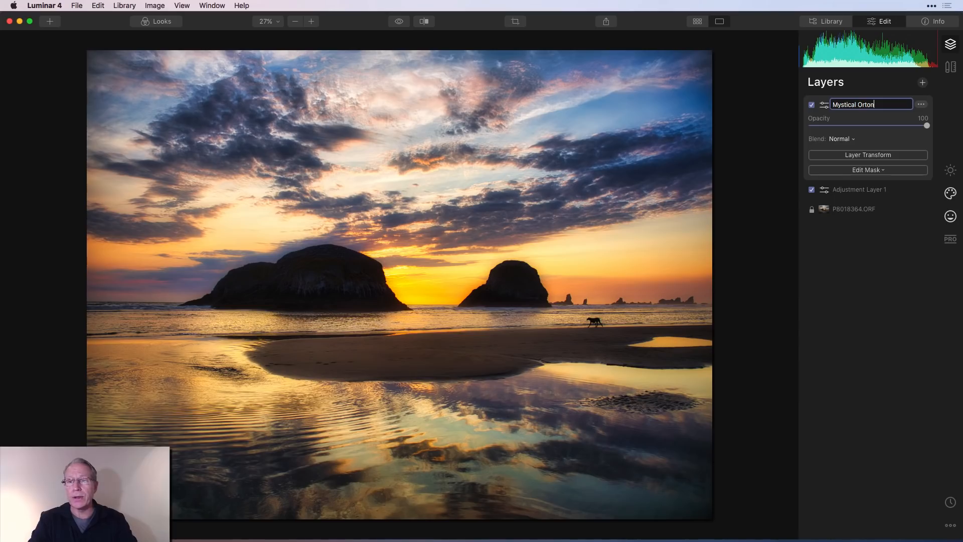
key(Return)
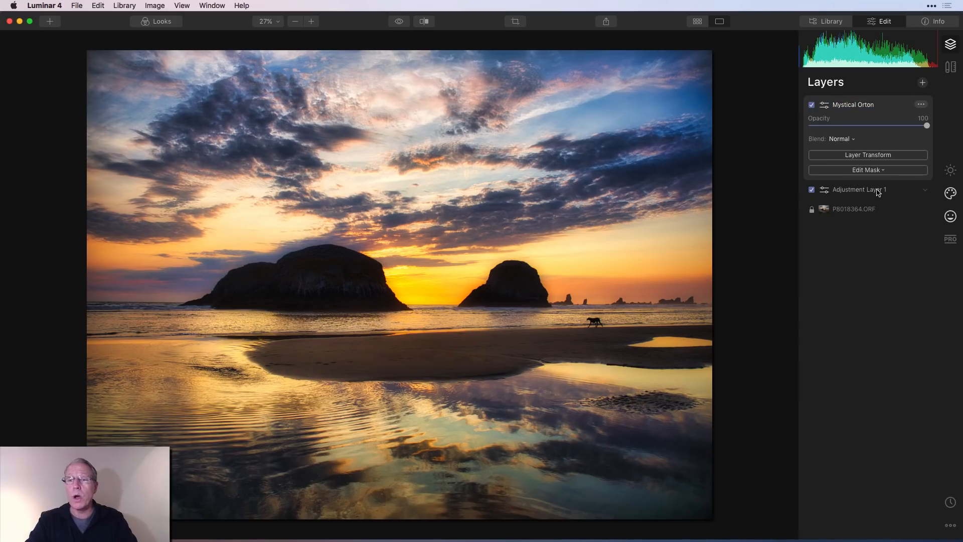
Step: Rename the lower adjustment layer, directly above the base photo, as "Looks Opacity Blend"
click(878, 193)
click(921, 124)
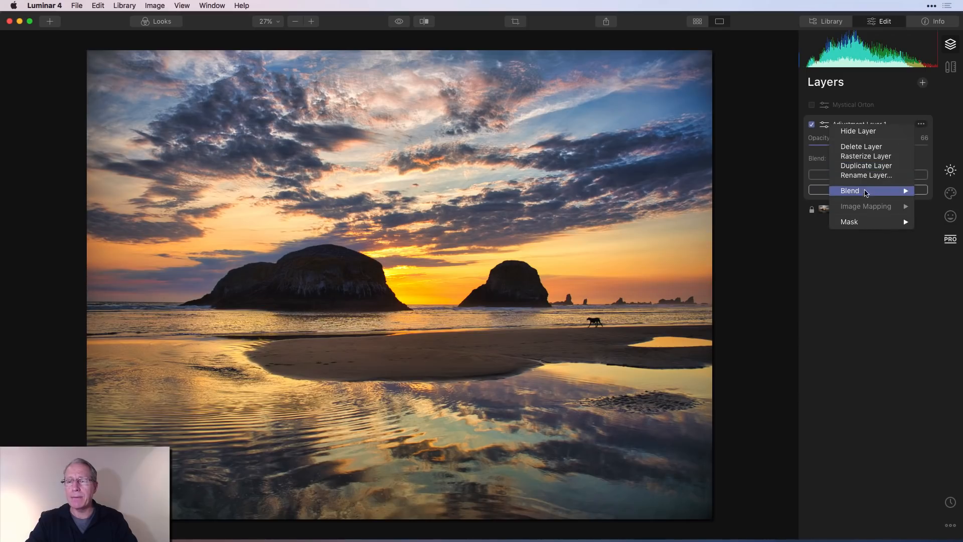
click(872, 176)
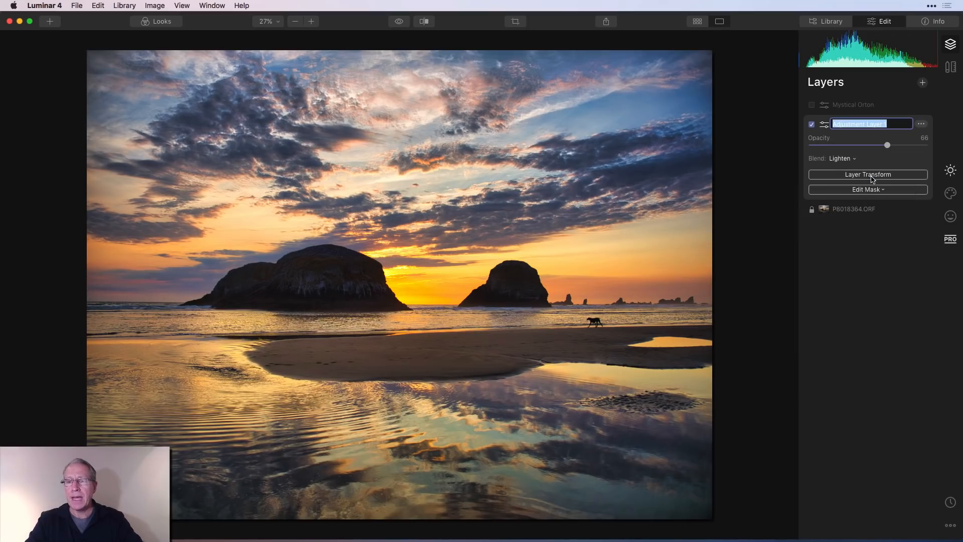
text(Loo)
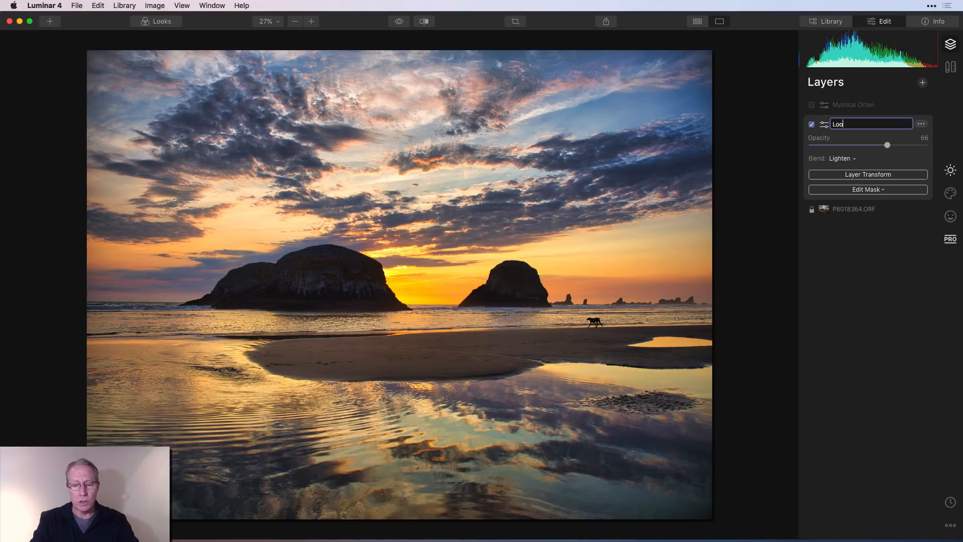
text(ks Opac)
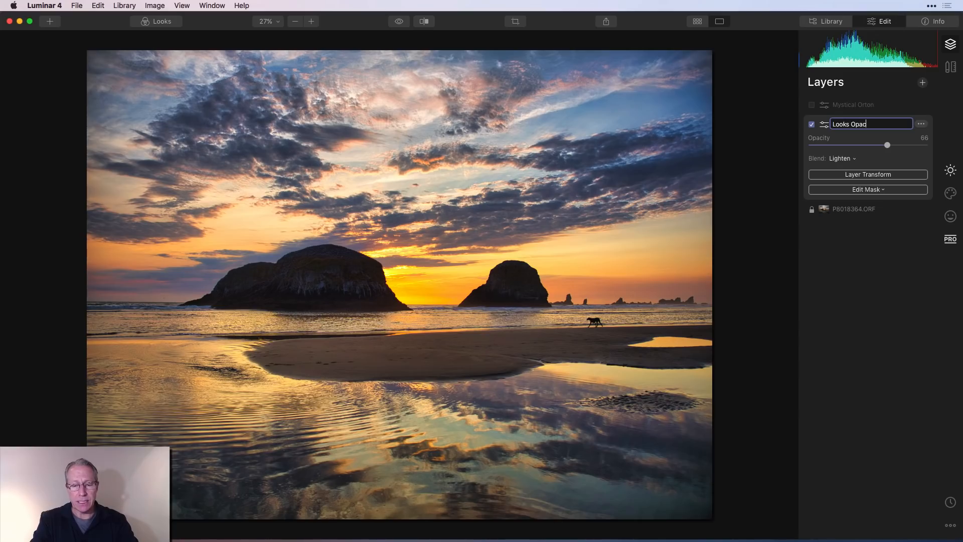
text(ty)
key(BackSpace)
key(BackSpace)
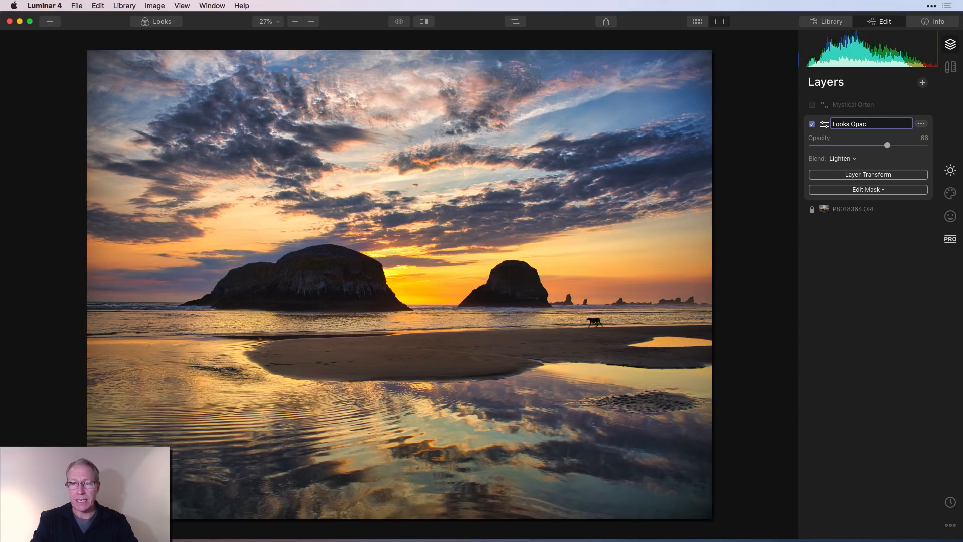
text(ity Blend)
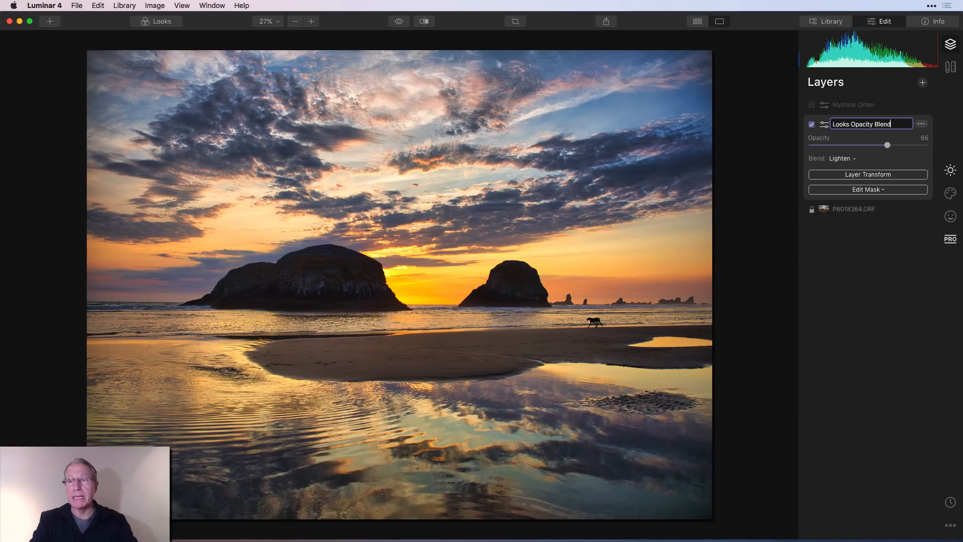
key(Return)
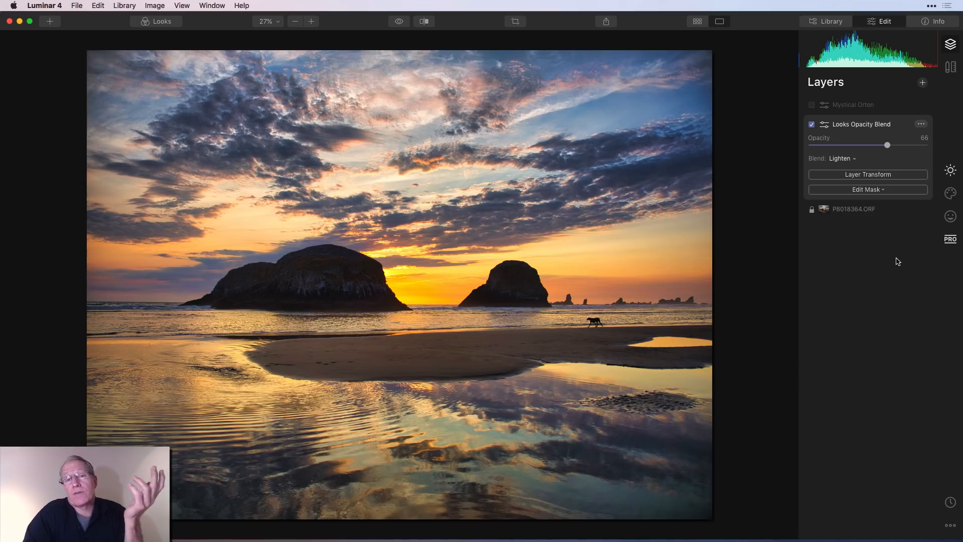
Step: Select the Mystical Orton layer and rasterize it
click(894, 109)
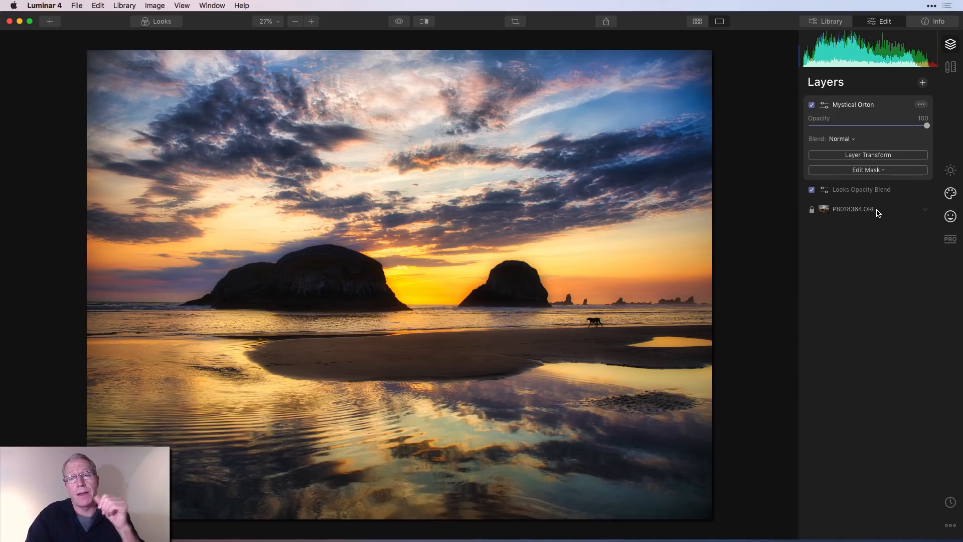
click(921, 103)
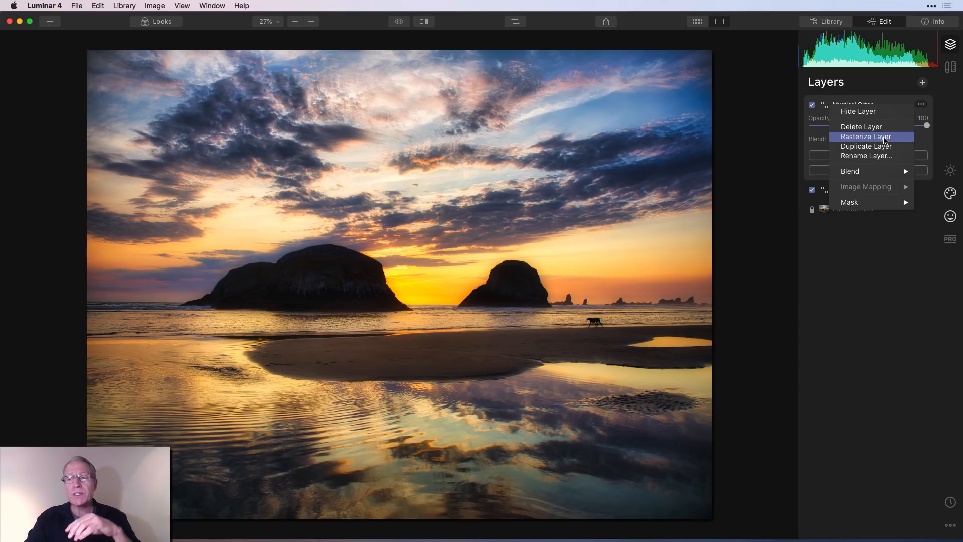
click(885, 140)
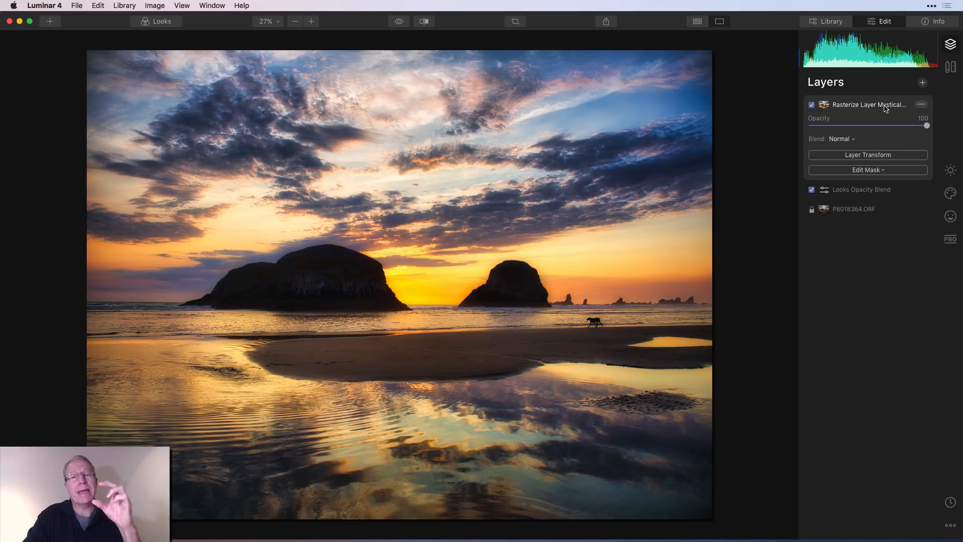
Step: Check the rasterized layer's Creative and Portrait filters for Mystical and Orton Effect settings, and review the layer's available options
click(951, 193)
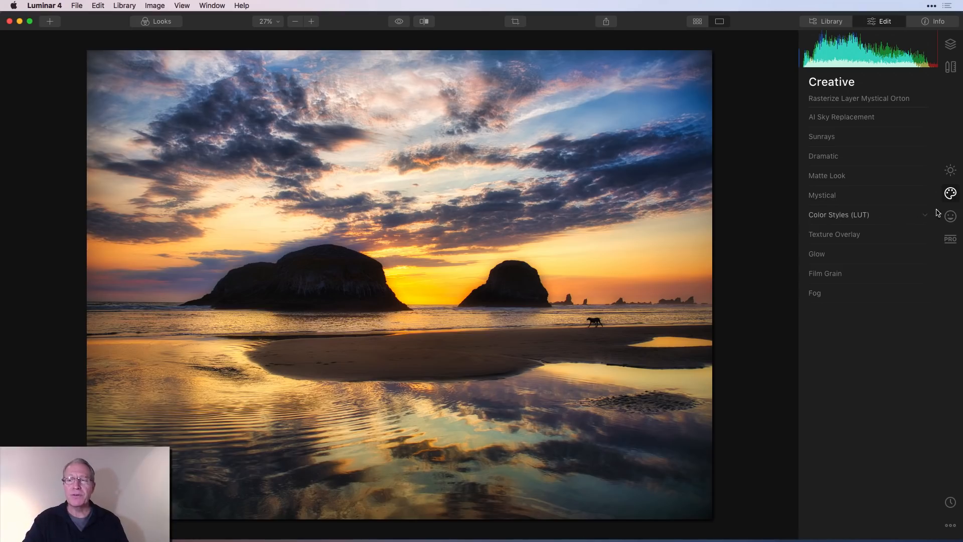
click(954, 221)
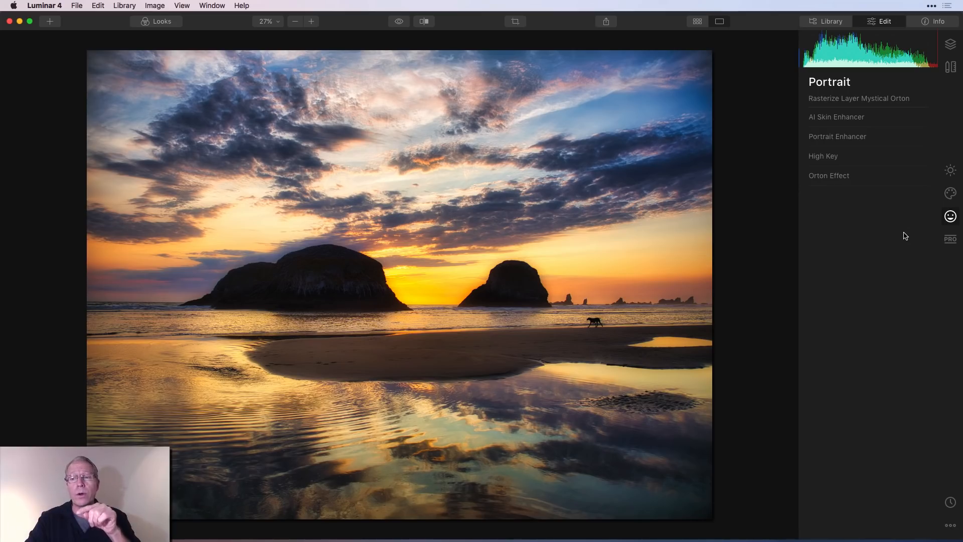
click(950, 193)
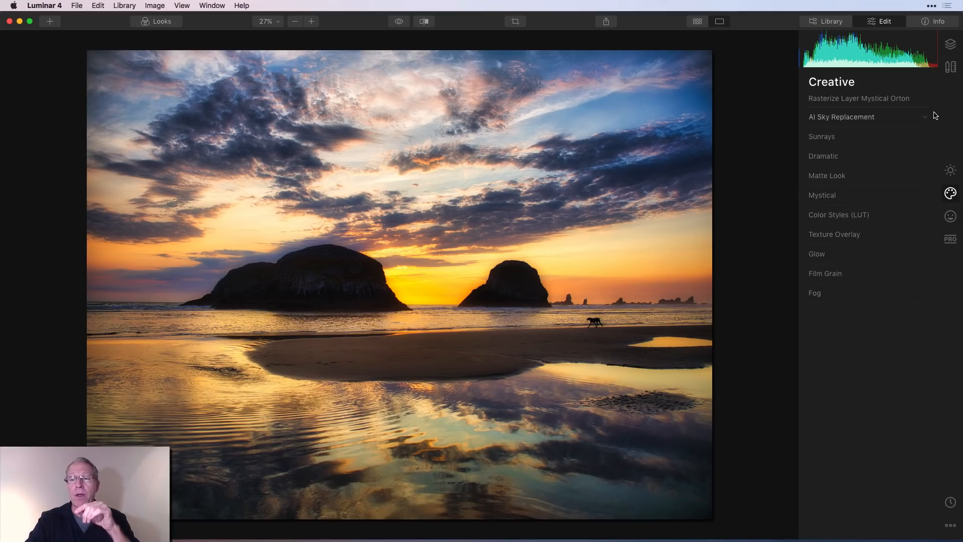
click(950, 44)
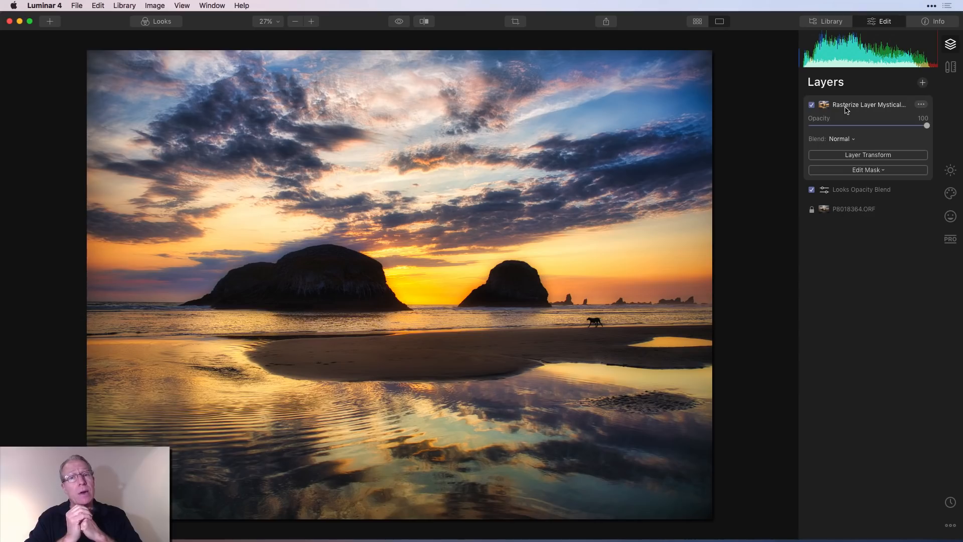
click(921, 104)
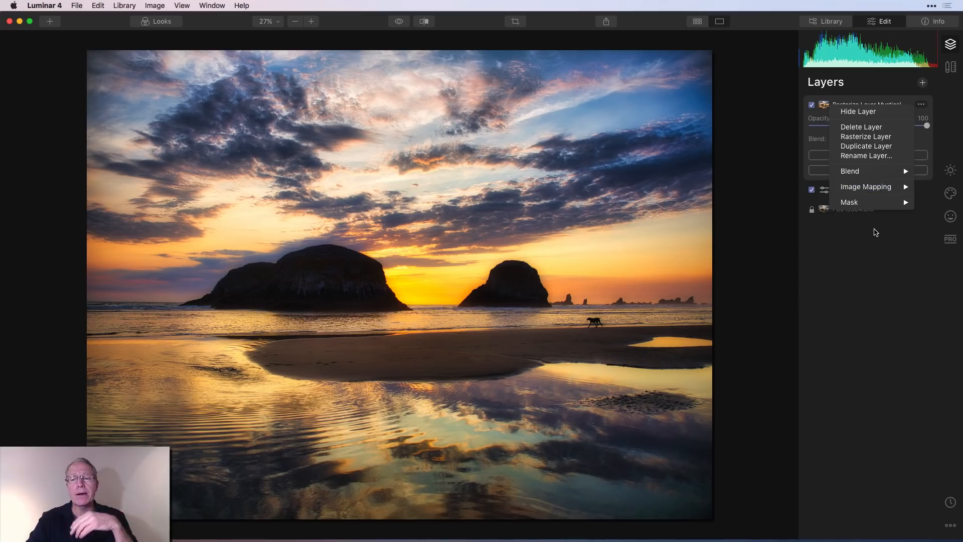
click(876, 232)
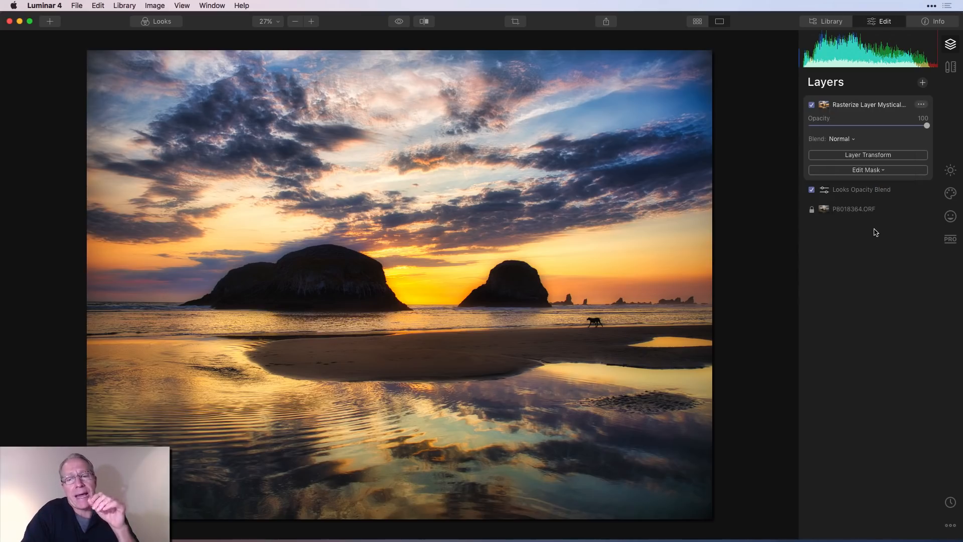